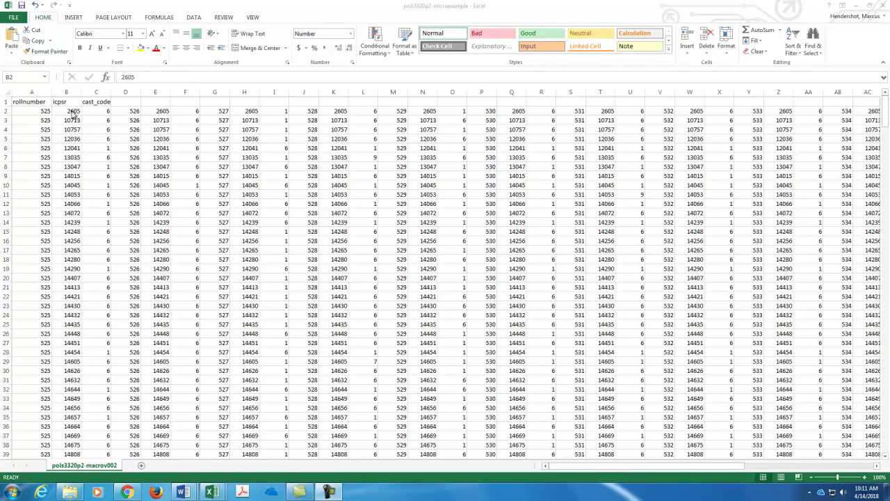
Step: Compare the icpsr header and row 2 IDs in columns B, E, H and K, and dismiss the Windows color scheme prompt
{"action": "left_click", "coordinate": [72, 111]}
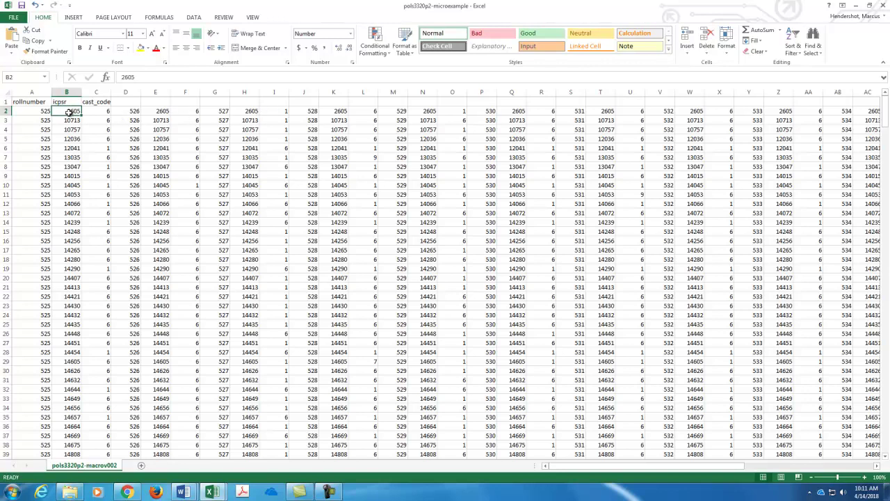
{"action": "left_click", "coordinate": [73, 104]}
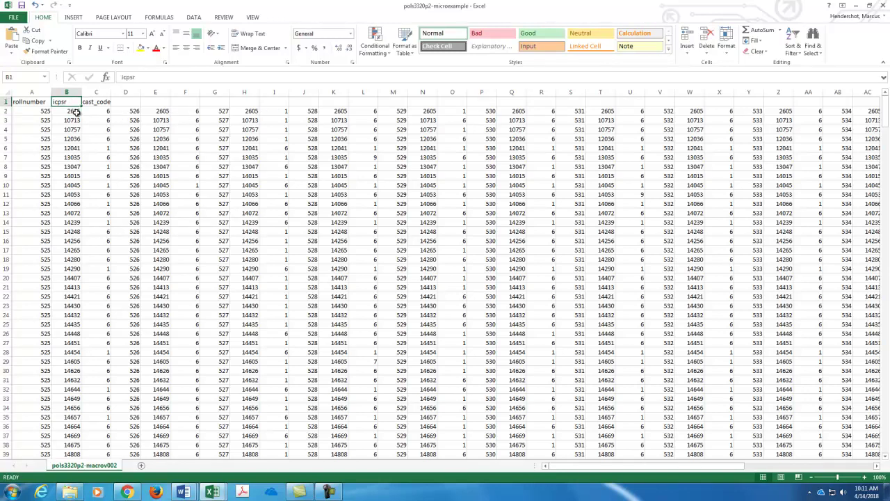
{"action": "left_click", "coordinate": [71, 111]}
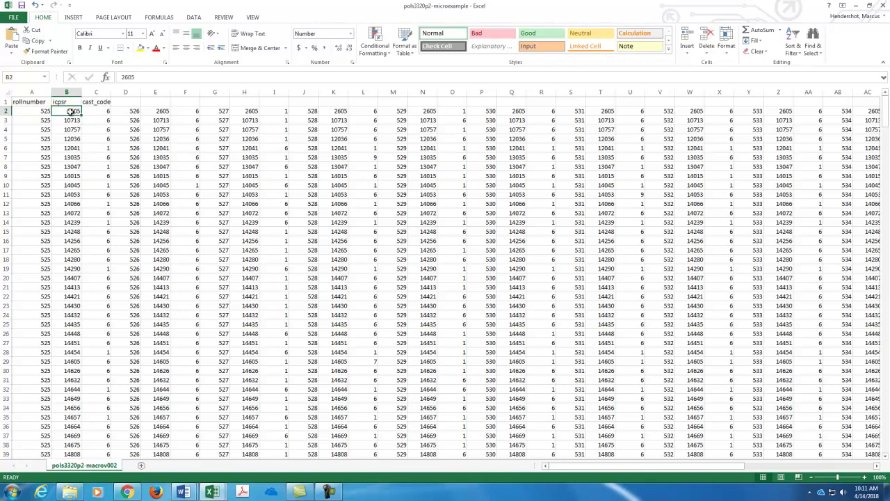
{"action": "left_click", "coordinate": [153, 111]}
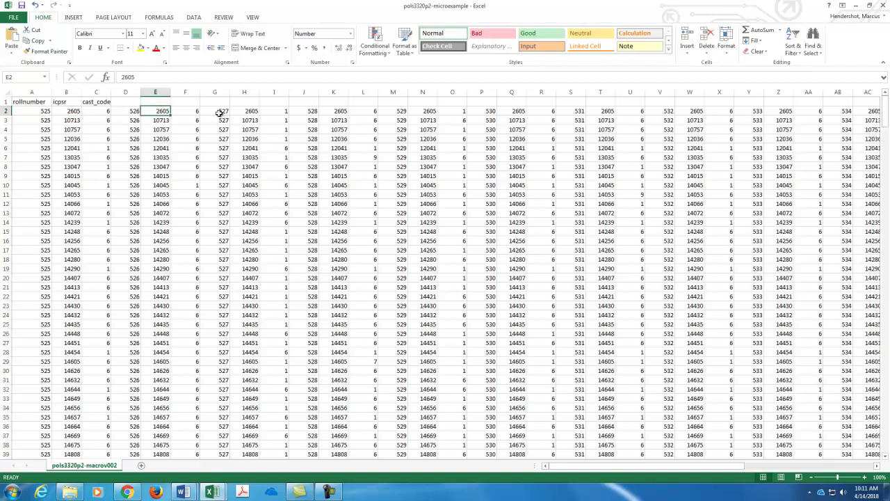
{"action": "left_click", "coordinate": [257, 111]}
{"action": "left_click", "coordinate": [342, 111]}
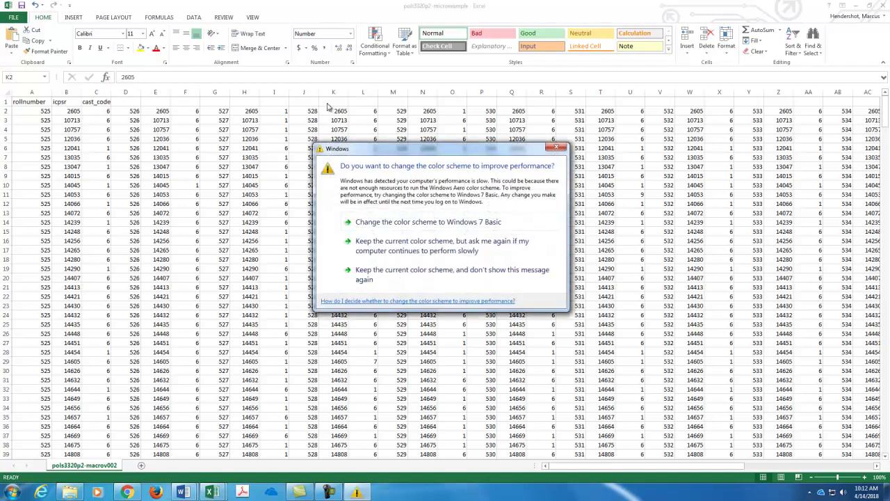
{"action": "left_click", "coordinate": [557, 146]}
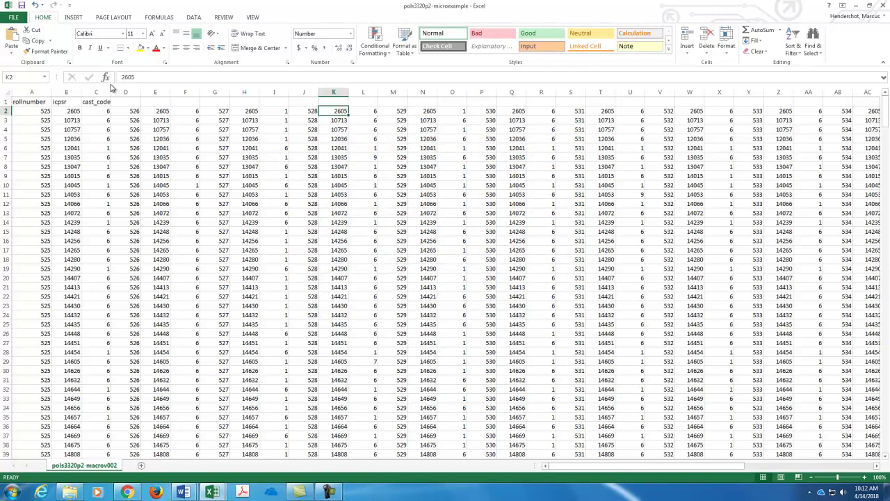
Step: Hide columns C:D and F:G so that the first three icpsr ID columns stand side by side
{"action": "left_click_drag", "start_coordinate": [94, 92], "coordinate": [126, 92]}
{"action": "right_click", "coordinate": [127, 94]}
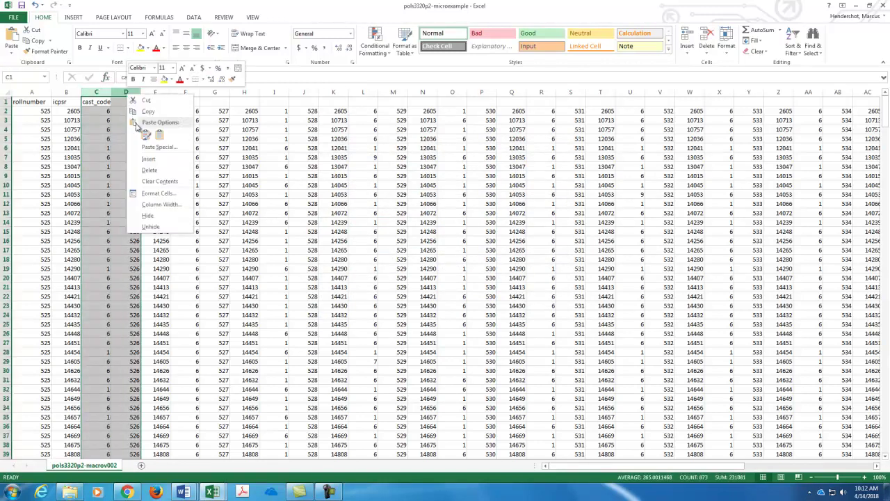
{"action": "left_click", "coordinate": [148, 215]}
{"action": "left_click_drag", "start_coordinate": [125, 91], "coordinate": [160, 91]}
{"action": "right_click", "coordinate": [160, 93]}
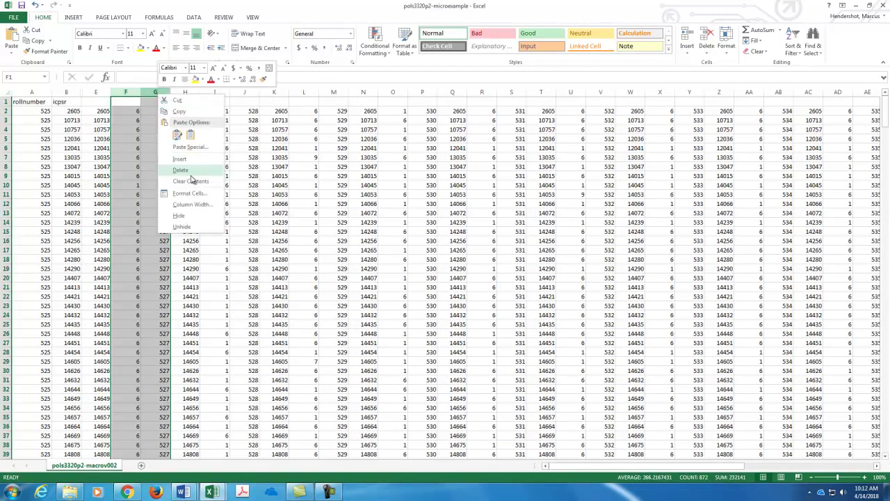
{"action": "left_click", "coordinate": [179, 215]}
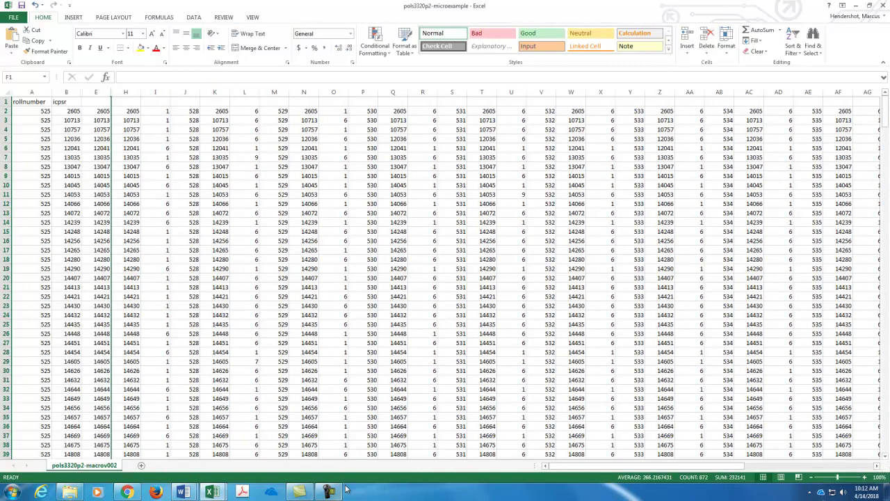
{"action": "left_click", "coordinate": [831, 492]}
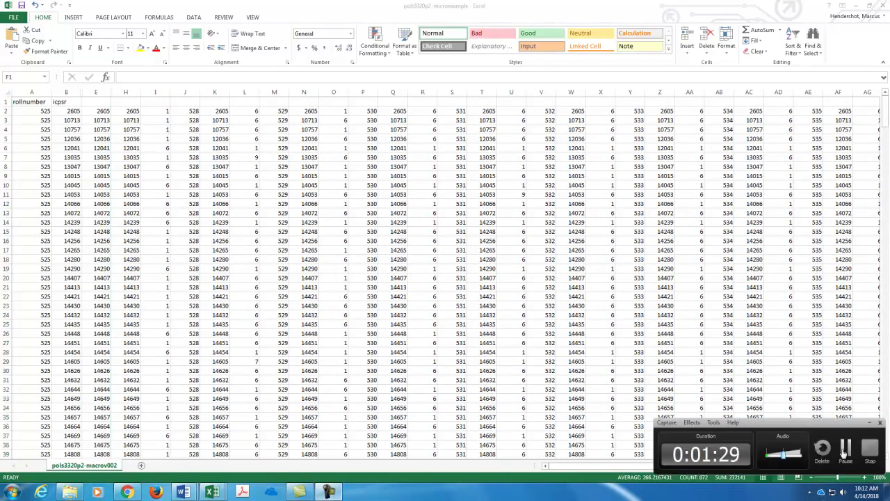
{"action": "left_click", "coordinate": [844, 451]}
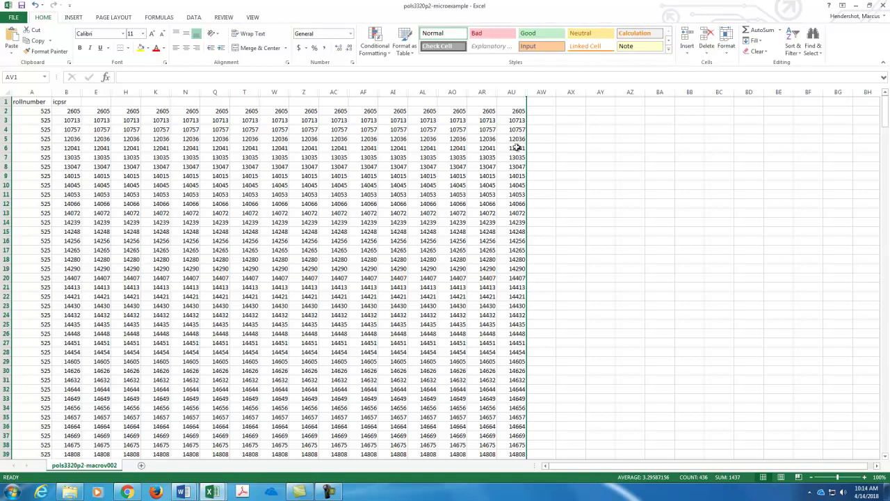
Step: Compare the icpsr ID columns B through AU row by row down to the end of the data
{"action": "scroll", "coordinate": [521, 166], "scroll_direction": "down", "scroll_amount": 2}
{"action": "scroll", "coordinate": [521, 169], "scroll_direction": "down", "scroll_amount": 1}
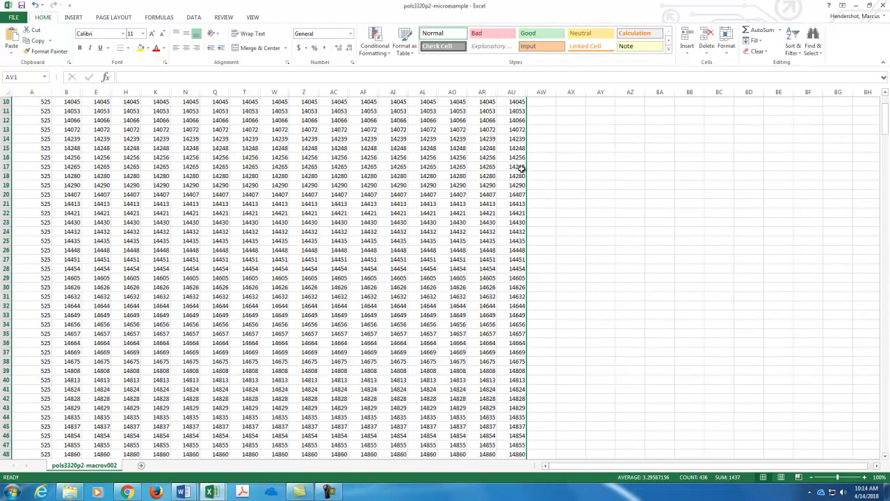
{"action": "scroll", "coordinate": [521, 169], "scroll_direction": "down", "scroll_amount": 1}
{"action": "scroll", "coordinate": [521, 169], "scroll_direction": "down", "scroll_amount": 2}
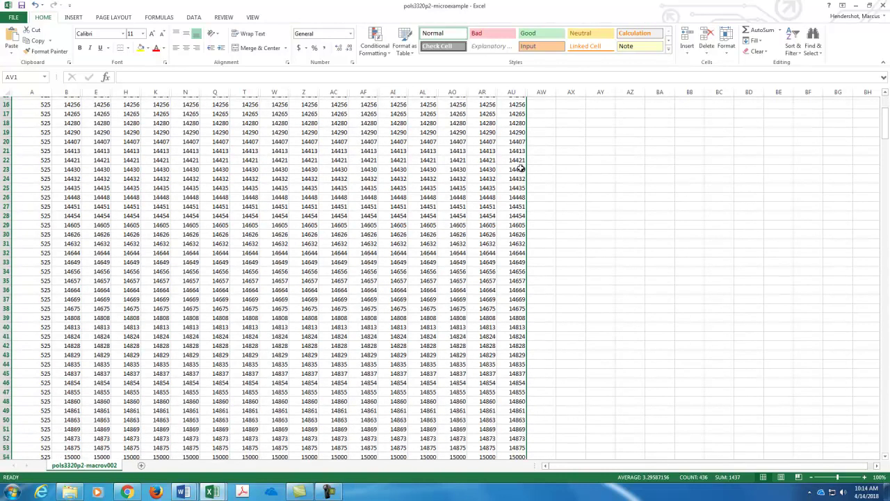
{"action": "scroll", "coordinate": [521, 169], "scroll_direction": "down", "scroll_amount": 1}
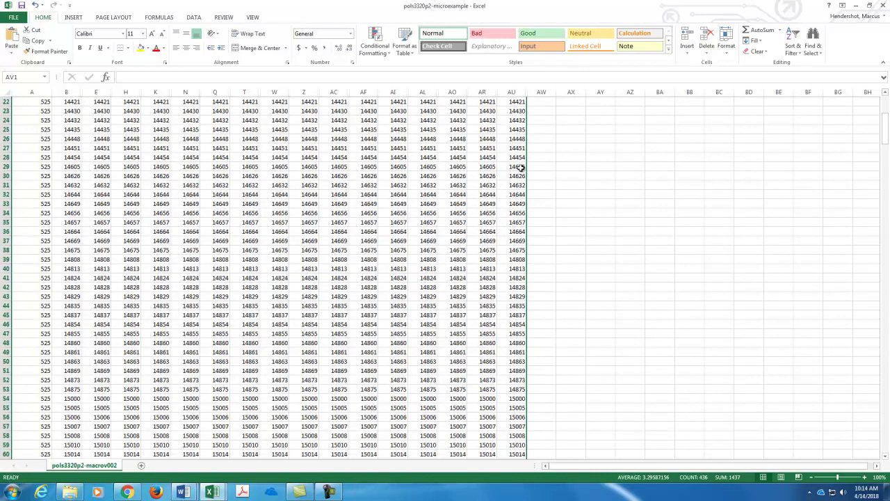
{"action": "scroll", "coordinate": [521, 168], "scroll_direction": "down", "scroll_amount": 1}
{"action": "scroll", "coordinate": [520, 168], "scroll_direction": "down", "scroll_amount": 3}
{"action": "scroll", "coordinate": [521, 168], "scroll_direction": "down", "scroll_amount": 8}
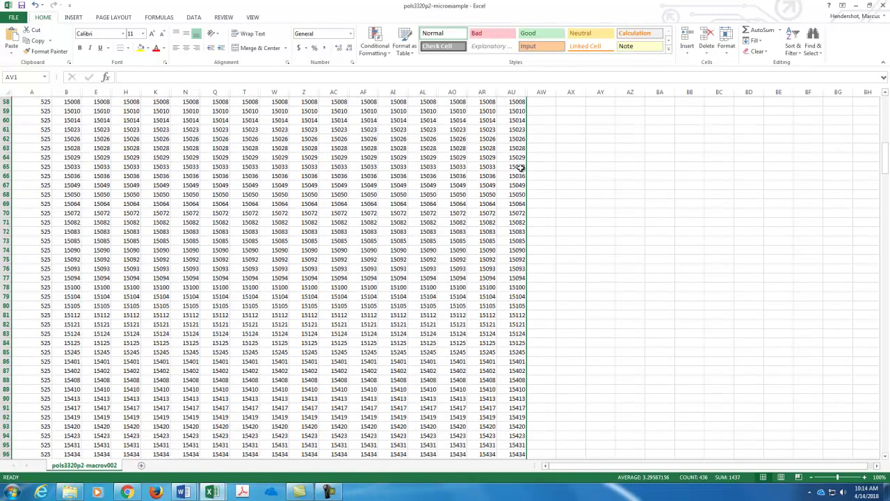
{"action": "scroll", "coordinate": [521, 169], "scroll_direction": "down", "scroll_amount": 4}
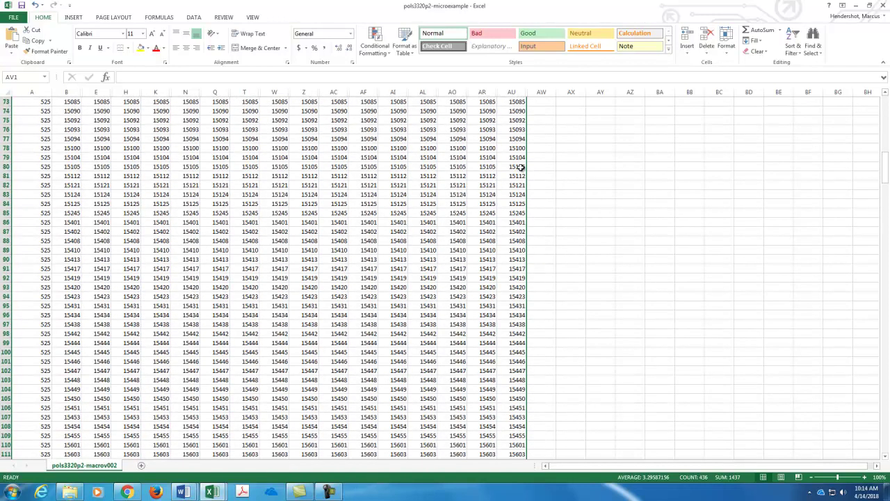
{"action": "scroll", "coordinate": [521, 169], "scroll_direction": "down", "scroll_amount": 4}
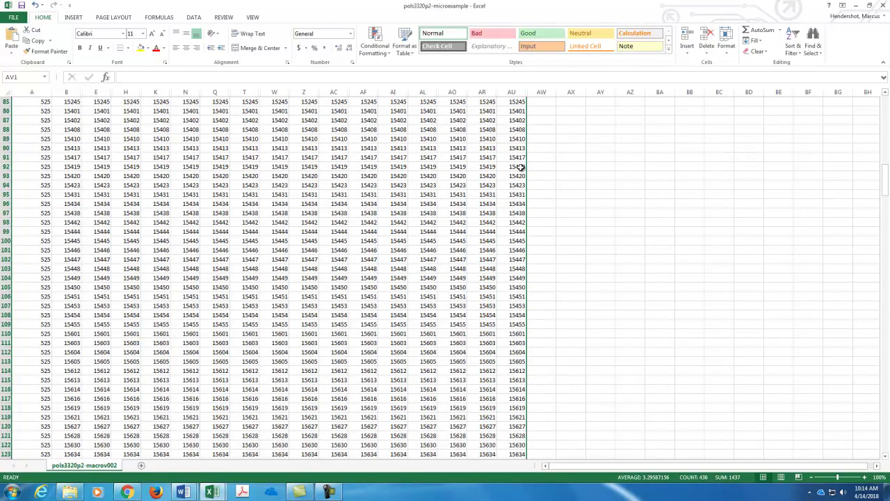
{"action": "scroll", "coordinate": [521, 168], "scroll_direction": "down", "scroll_amount": 1}
{"action": "scroll", "coordinate": [520, 168], "scroll_direction": "down", "scroll_amount": 6}
{"action": "scroll", "coordinate": [520, 168], "scroll_direction": "down", "scroll_amount": 8}
{"action": "scroll", "coordinate": [521, 169], "scroll_direction": "down", "scroll_amount": 15}
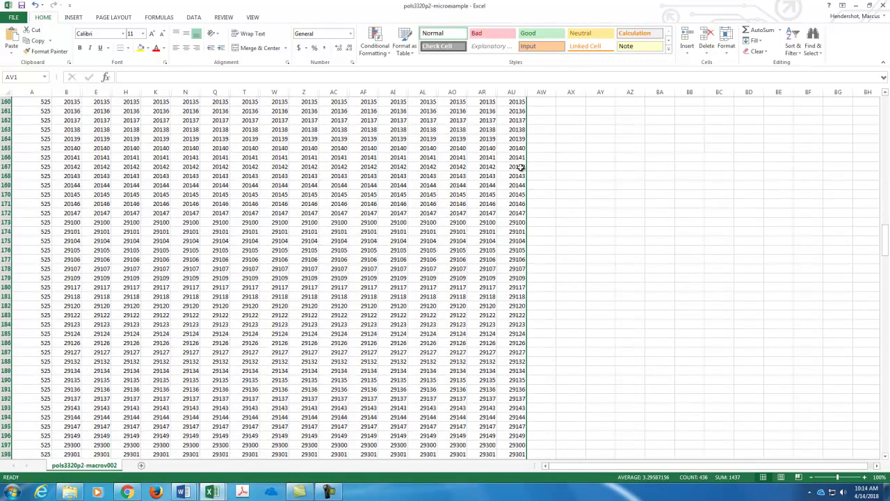
{"action": "scroll", "coordinate": [521, 168], "scroll_direction": "down", "scroll_amount": 20}
{"action": "scroll", "coordinate": [521, 169], "scroll_direction": "down", "scroll_amount": 20}
{"action": "scroll", "coordinate": [521, 168], "scroll_direction": "down", "scroll_amount": 9}
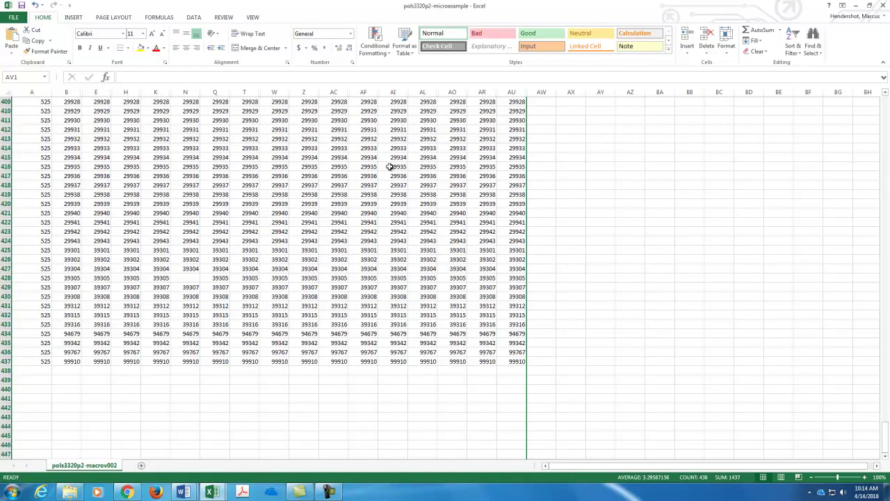
Step: Check row 428's IDs across columns B through AU against cell N428
{"action": "left_click", "coordinate": [182, 279]}
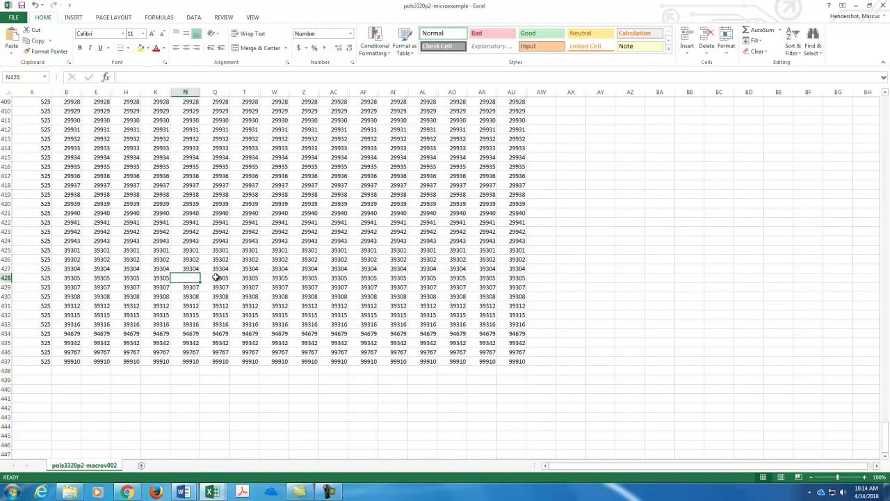
{"action": "left_click", "coordinate": [76, 279]}
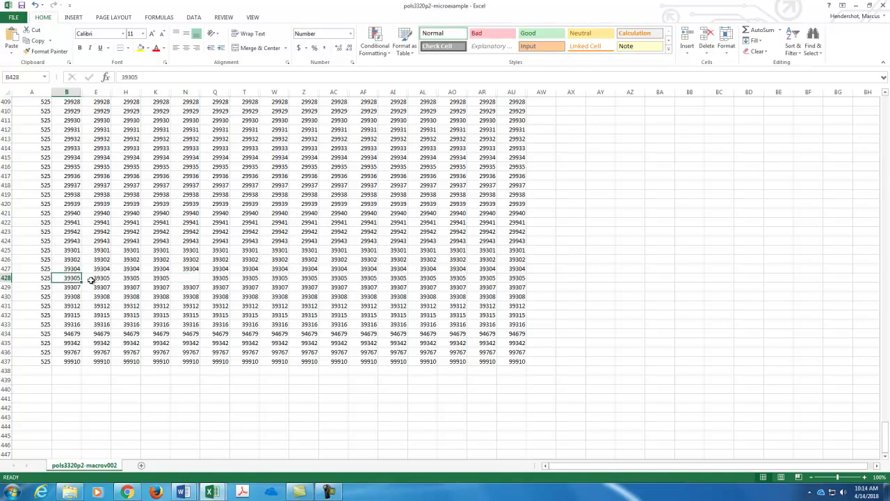
{"action": "left_click", "coordinate": [525, 277]}
{"action": "left_click", "coordinate": [187, 279]}
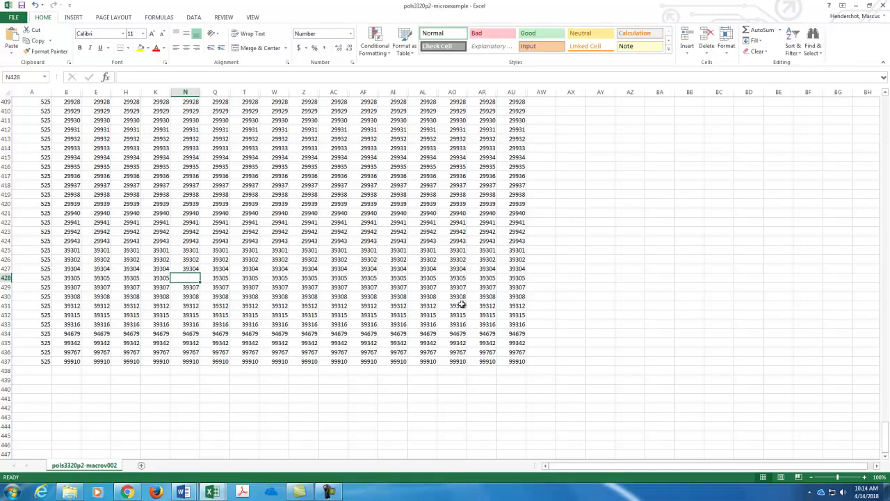
Step: Unhide all hidden columns between A and AW
{"action": "scroll", "coordinate": [271, 263], "scroll_direction": "up", "scroll_amount": 4}
{"action": "scroll", "coordinate": [271, 262], "scroll_direction": "up", "scroll_amount": 20}
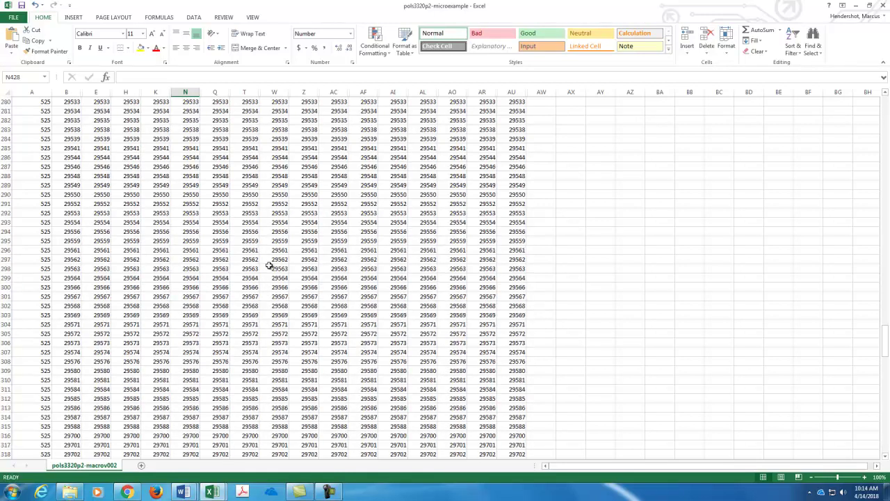
{"action": "scroll", "coordinate": [270, 265], "scroll_direction": "up", "scroll_amount": 20}
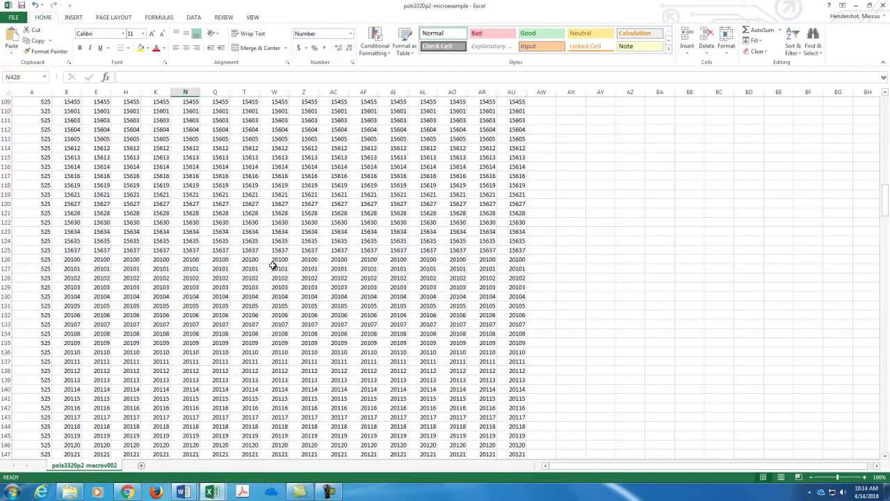
{"action": "scroll", "coordinate": [273, 265], "scroll_direction": "up", "scroll_amount": 20}
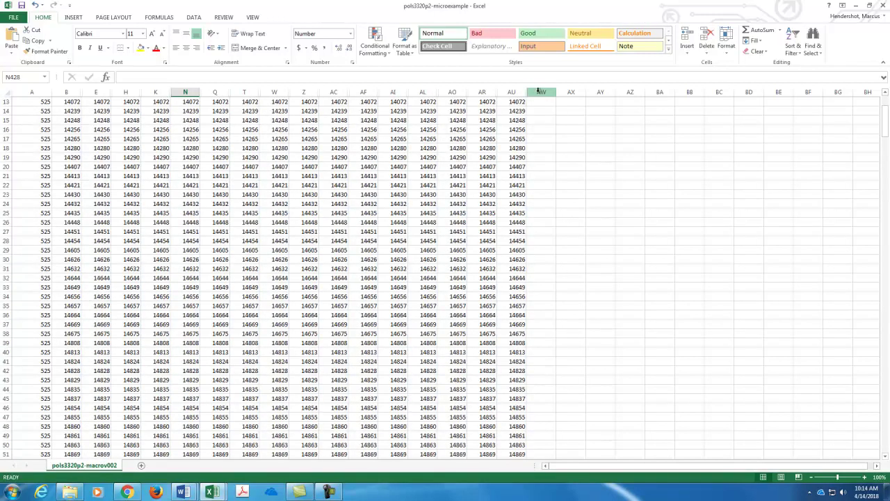
{"action": "left_click", "coordinate": [540, 92]}
{"action": "left_click_drag", "start_coordinate": [540, 91], "coordinate": [43, 89]}
{"action": "right_click", "coordinate": [43, 93]}
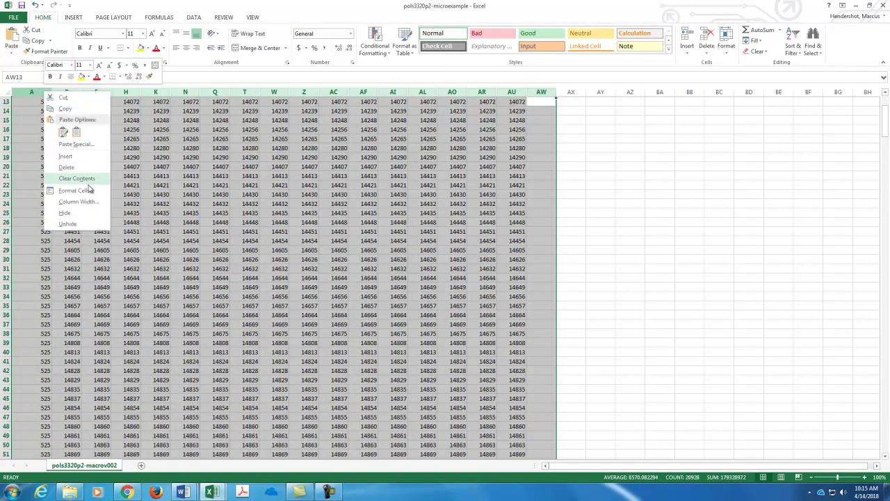
{"action": "left_click", "coordinate": [63, 224]}
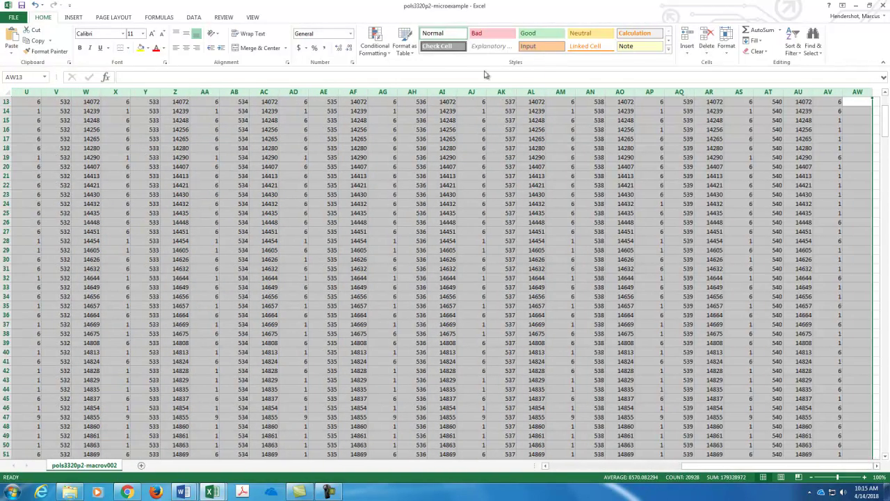
{"action": "left_click", "coordinate": [478, 77]}
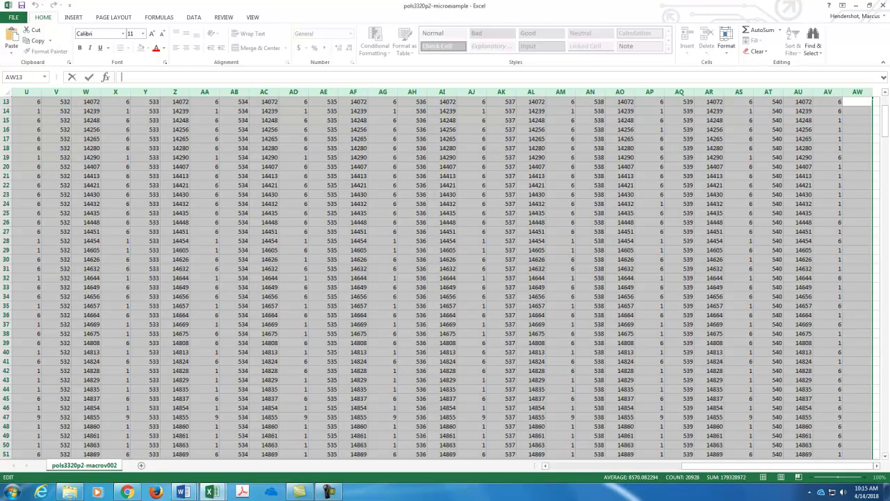
Step: Switch to the pols3320p2mic-mylz workbook and look through its roll-call rows down to around row 129
{"action": "left_click", "coordinate": [212, 493]}
{"action": "mouse_move", "coordinate": [264, 451]}
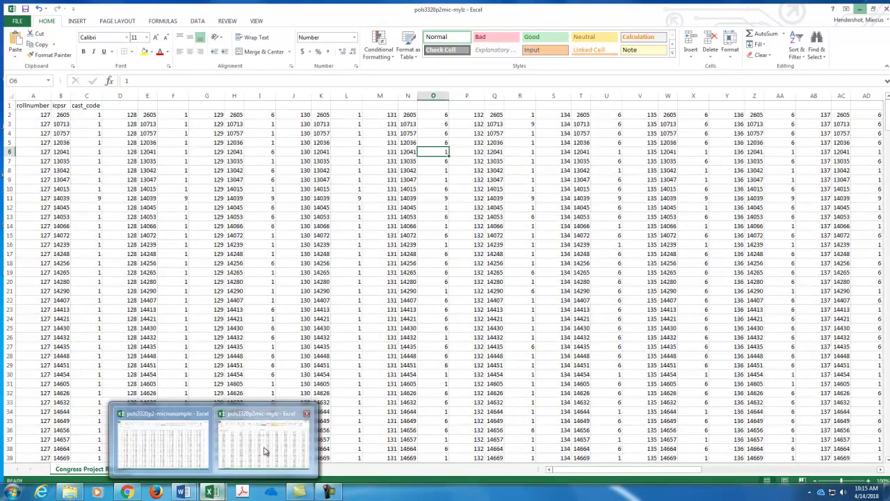
{"action": "left_click", "coordinate": [264, 450]}
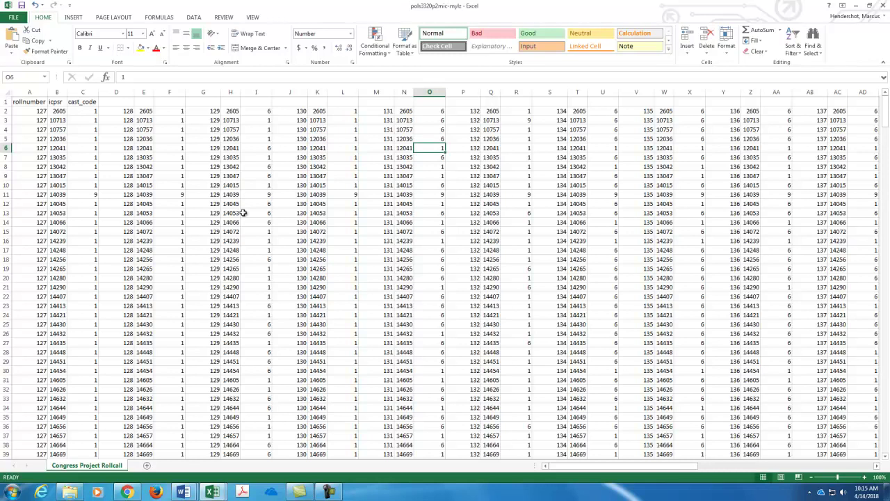
{"action": "scroll", "coordinate": [245, 211], "scroll_direction": "down", "scroll_amount": 16}
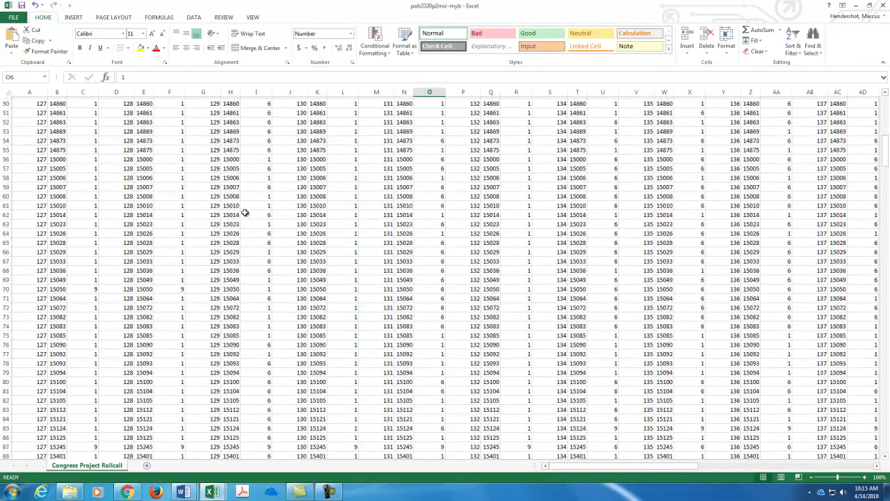
{"action": "scroll", "coordinate": [244, 213], "scroll_direction": "down", "scroll_amount": 16}
{"action": "scroll", "coordinate": [245, 213], "scroll_direction": "down", "scroll_amount": 3}
Step: Examine row 129 across every roll-call block from column B to the last one, ending at the ID in BG128
{"action": "left_click", "coordinate": [77, 315]}
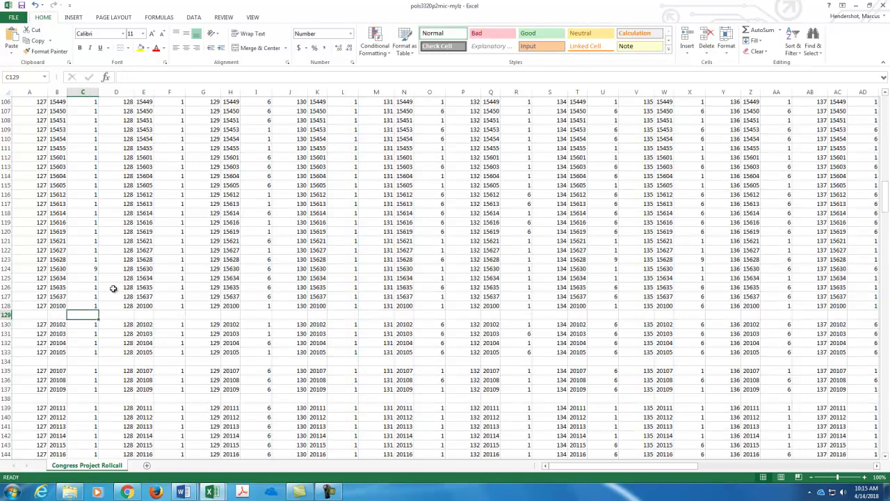
{"action": "key", "text": "Home"}
{"action": "key", "text": "Right"}
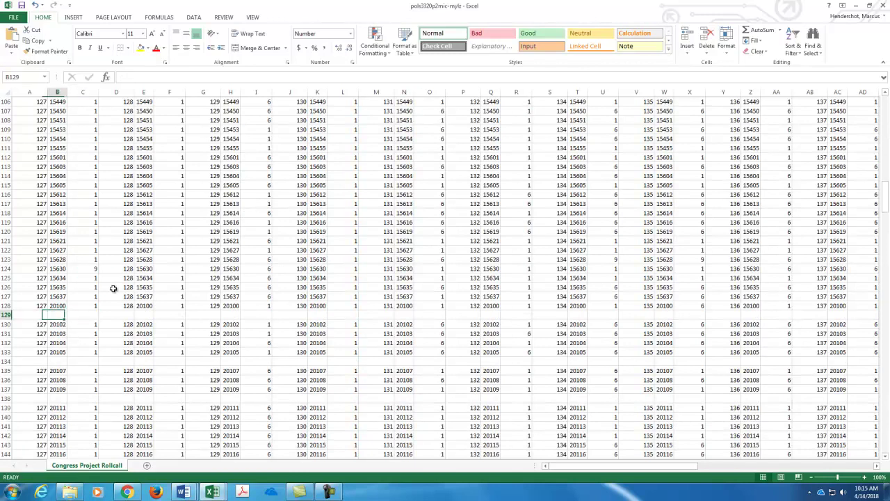
{"action": "key", "text": "Right"}
{"action": "key", "text": "Right"}
{"action": "key", "text": "Right"}
{"action": "key", "text": "Right"}
{"action": "key", "text": "Right"}
{"action": "key", "text": "Right"}
{"action": "key", "text": "Right"}
{"action": "key", "text": "Right"}
{"action": "key", "text": "Right"}
{"action": "key", "text": "Right"}
{"action": "key", "text": "Right"}
{"action": "key", "text": "Right"}
{"action": "key", "text": "Right"}
{"action": "key", "text": "Right"}
{"action": "key", "text": "Right"}
{"action": "key", "text": "Right"}
{"action": "key", "text": "Right"}
{"action": "key", "text": "Right"}
{"action": "key", "text": "Right"}
{"action": "key", "text": "Right"}
{"action": "key", "text": "Right"}
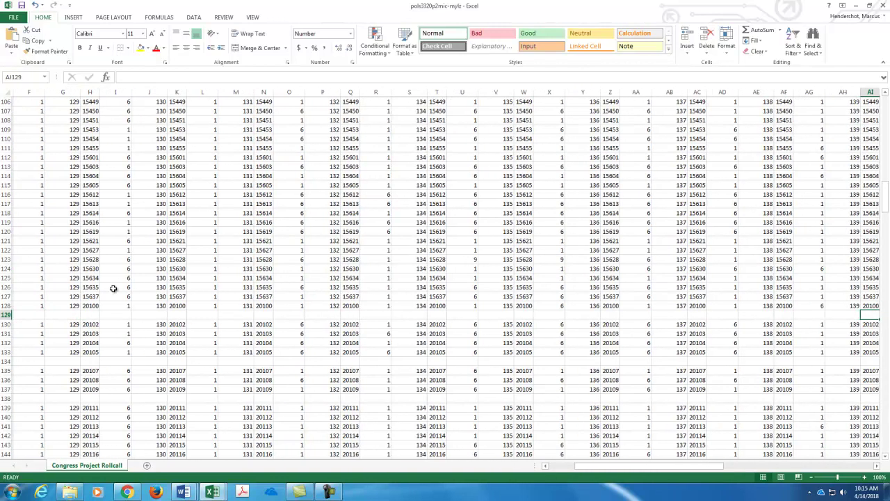
{"action": "key", "text": "Right"}
{"action": "key", "text": "Right"}
{"action": "key", "text": "Right"}
{"action": "key", "text": "Right"}
{"action": "key", "text": "Right"}
{"action": "key", "text": "Right"}
{"action": "key", "text": "Right"}
{"action": "key", "text": "Right"}
{"action": "key", "text": "Right"}
{"action": "key", "text": "Right"}
{"action": "key", "text": "Right"}
{"action": "key", "text": "Right"}
{"action": "key", "text": "Right"}
{"action": "key", "text": "Right"}
{"action": "key", "text": "Right"}
{"action": "key", "text": "Right"}
{"action": "key", "text": "Right"}
{"action": "key", "text": "Right"}
{"action": "key", "text": "Right"}
{"action": "key", "text": "Right"}
{"action": "key", "text": "Right"}
{"action": "key", "text": "Right"}
{"action": "key", "text": "Right"}
{"action": "key", "text": "Right"}
{"action": "key", "text": "Right"}
{"action": "key", "text": "Right"}
{"action": "key", "text": "Right"}
{"action": "key", "text": "Left"}
{"action": "key", "text": "Left"}
{"action": "key", "text": "Up"}
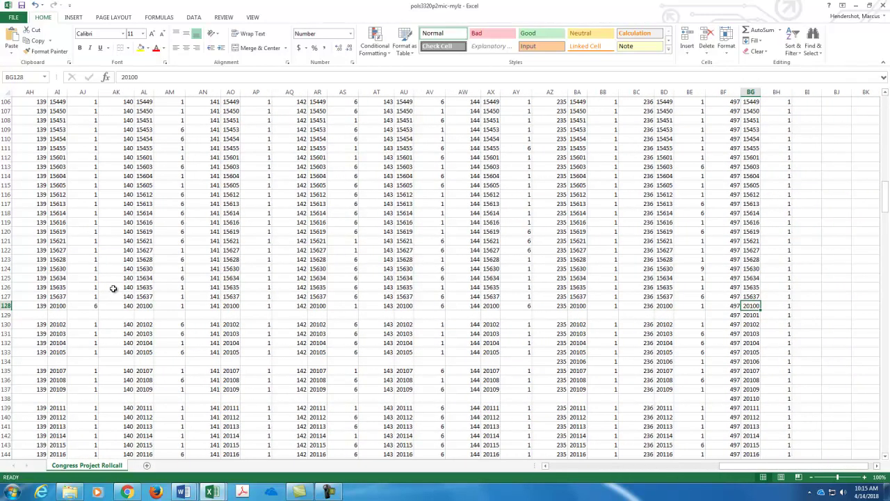
Step: Examine row 129's roll-call number, ID and vote in the last block, cells BF129 to BH129
{"action": "key", "text": "Down"}
{"action": "key", "text": "Right"}
{"action": "key", "text": "Right"}
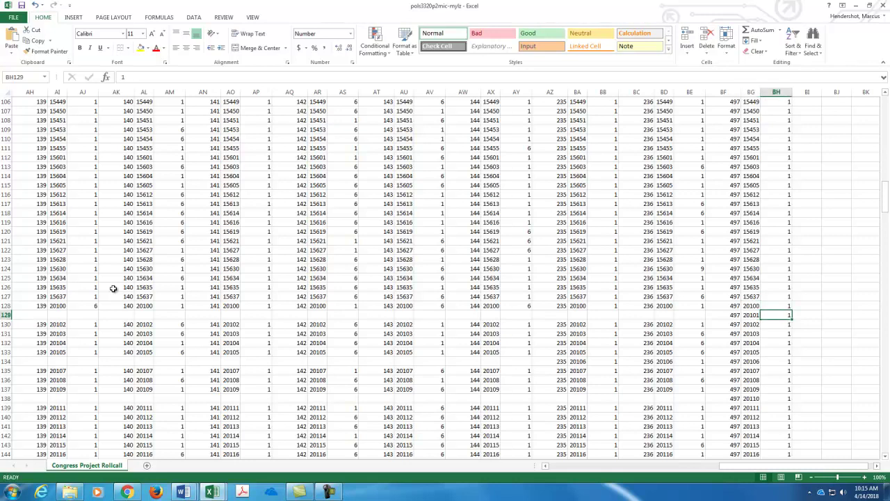
{"action": "key", "text": "Left"}
{"action": "key", "text": "Left"}
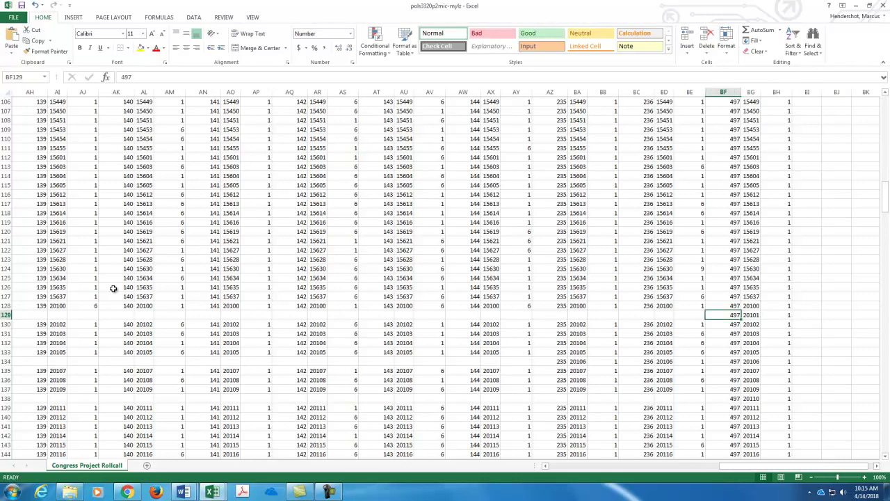
{"action": "key", "text": "Right"}
{"action": "key", "text": "Right"}
{"action": "key", "text": "Left"}
{"action": "key", "text": "Left"}
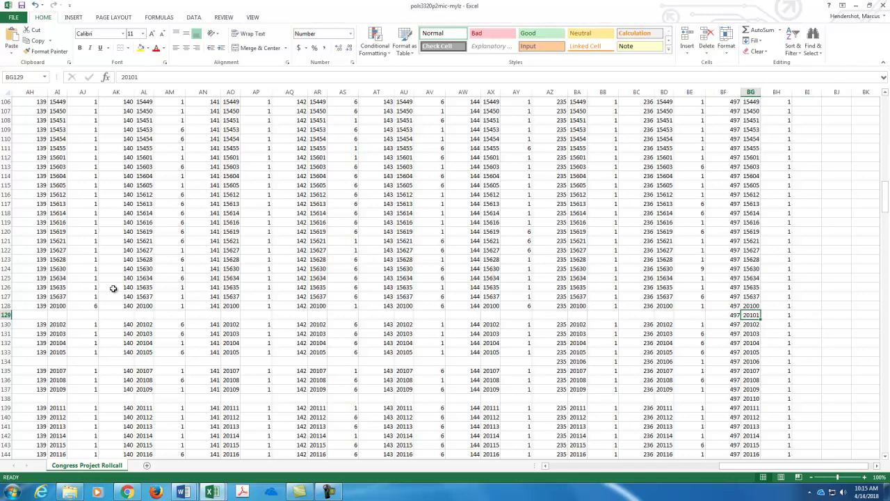
{"action": "key", "text": "Left"}
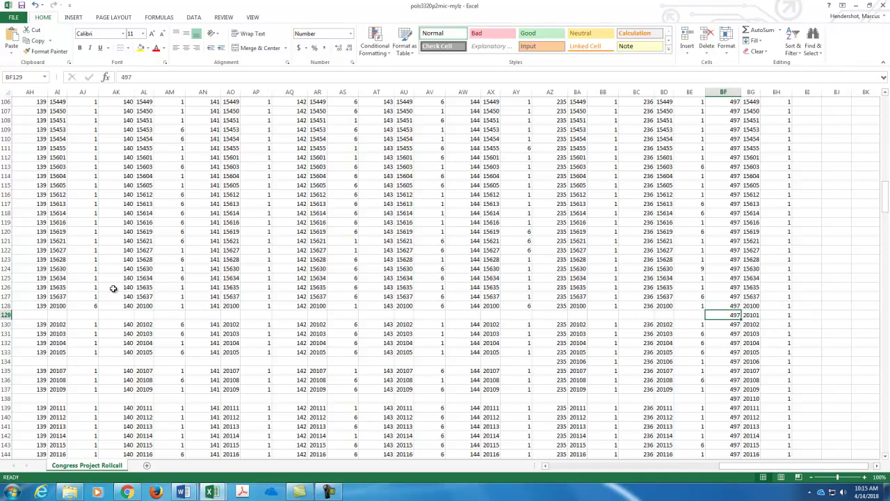
{"action": "key", "text": "Right"}
{"action": "key", "text": "Right"}
{"action": "key", "text": "Right"}
Step: Return to the first columns and check row 134 across the roll-call blocks up to the ID in BA134
{"action": "key", "text": "Left"}
{"action": "key", "text": "Left"}
{"action": "key", "text": "Left"}
{"action": "key", "text": "Left"}
{"action": "key", "text": "Left"}
{"action": "key", "text": "Left"}
{"action": "key", "text": "Left"}
{"action": "key", "text": "Home"}
{"action": "key", "text": "Down"}
{"action": "key", "text": "Down"}
{"action": "key", "text": "Down"}
{"action": "key", "text": "Down"}
{"action": "key", "text": "Down"}
{"action": "key", "text": "Right"}
{"action": "key", "text": "Right"}
{"action": "key", "text": "Right"}
{"action": "key", "text": "Right"}
{"action": "key", "text": "Right"}
{"action": "key", "text": "Right"}
{"action": "key", "text": "Right"}
{"action": "key", "text": "Right"}
{"action": "key", "text": "Right"}
{"action": "key", "text": "Right"}
{"action": "key", "text": "Right"}
{"action": "key", "text": "Right"}
{"action": "key", "text": "Right"}
{"action": "key", "text": "Right"}
{"action": "key", "text": "Right"}
{"action": "key", "text": "Right"}
{"action": "key", "text": "Right"}
{"action": "key", "text": "Right"}
{"action": "key", "text": "Right"}
{"action": "key", "text": "Right"}
{"action": "key", "text": "Right"}
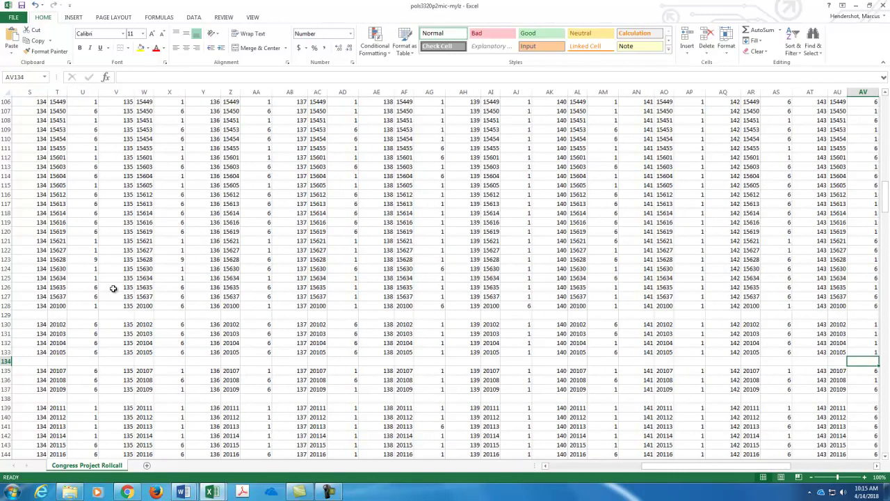
{"action": "key", "text": "Right"}
{"action": "key", "text": "Right"}
{"action": "key", "text": "Right"}
{"action": "key", "text": "Right"}
{"action": "key", "text": "Right"}
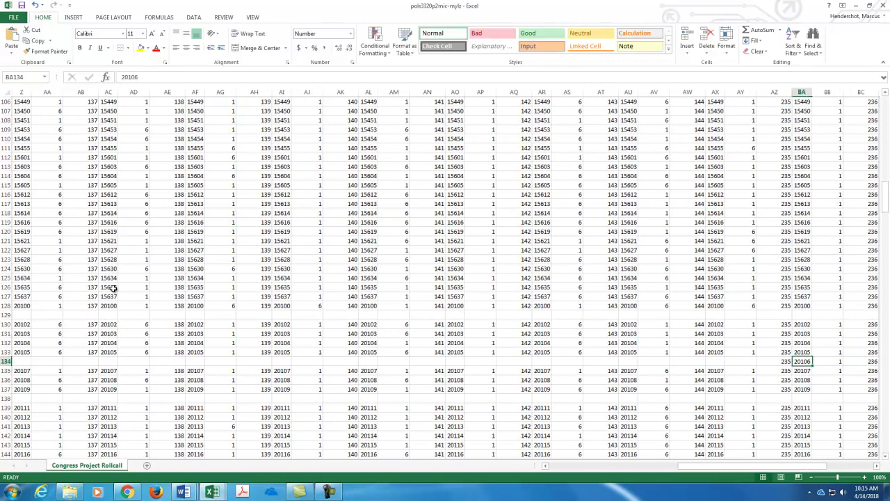
Step: Examine row 138 from column BA through the last roll-call block in columns BF to BH
{"action": "key", "text": "Down"}
{"action": "key", "text": "Down"}
{"action": "key", "text": "Down"}
{"action": "key", "text": "Down"}
{"action": "key", "text": "Right"}
{"action": "key", "text": "Right"}
{"action": "key", "text": "Right"}
{"action": "key", "text": "Right"}
{"action": "key", "text": "Right"}
{"action": "key", "text": "Right"}
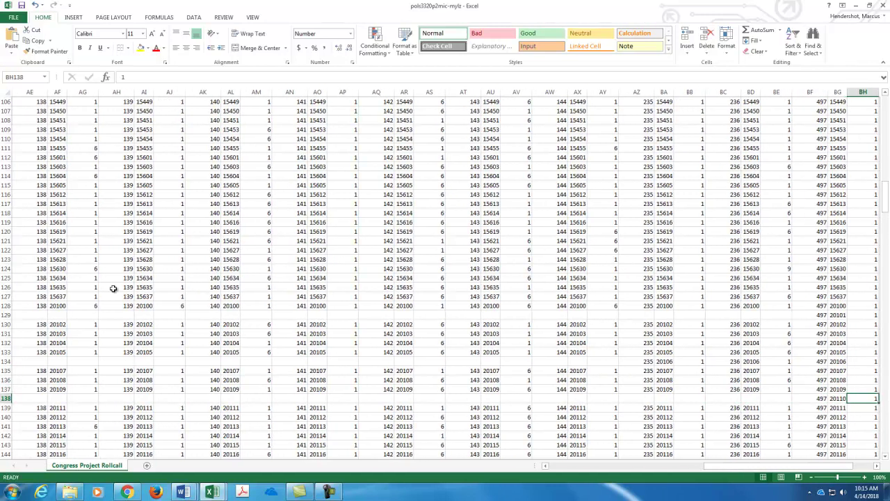
{"action": "key", "text": "Right"}
{"action": "key", "text": "Right"}
{"action": "key", "text": "Right"}
{"action": "key", "text": "Right"}
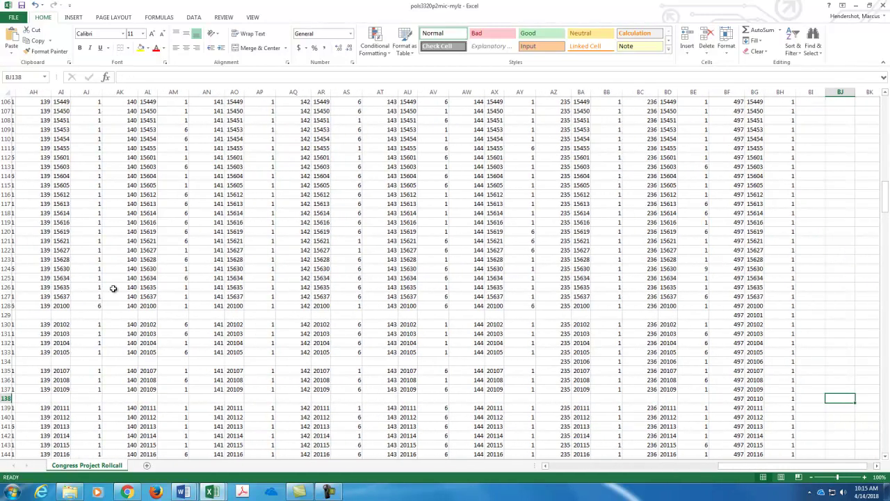
Step: Trace row 138 back across all roll-call blocks to the first block's ID column B
{"action": "key", "text": "Left"}
{"action": "key", "text": "Left"}
{"action": "key", "text": "Left"}
{"action": "key", "text": "Left"}
{"action": "key", "text": "Left"}
{"action": "key", "text": "Left"}
{"action": "key", "text": "Left"}
{"action": "key", "text": "Left"}
{"action": "key", "text": "Left"}
{"action": "key", "text": "Left"}
{"action": "key", "text": "Left"}
{"action": "key", "text": "Left"}
{"action": "key", "text": "Left"}
{"action": "key", "text": "Left"}
{"action": "key", "text": "Left"}
{"action": "key", "text": "Left"}
{"action": "key", "text": "Left"}
{"action": "key", "text": "Left"}
{"action": "key", "text": "Left"}
{"action": "key", "text": "Left"}
{"action": "key", "text": "Left"}
{"action": "key", "text": "Left"}
{"action": "key", "text": "Left"}
{"action": "key", "text": "Left"}
{"action": "key", "text": "Left"}
{"action": "key", "text": "Left"}
{"action": "key", "text": "Left"}
{"action": "key", "text": "Left"}
{"action": "key", "text": "Left"}
{"action": "key", "text": "Left"}
{"action": "key", "text": "Left"}
{"action": "key", "text": "Left"}
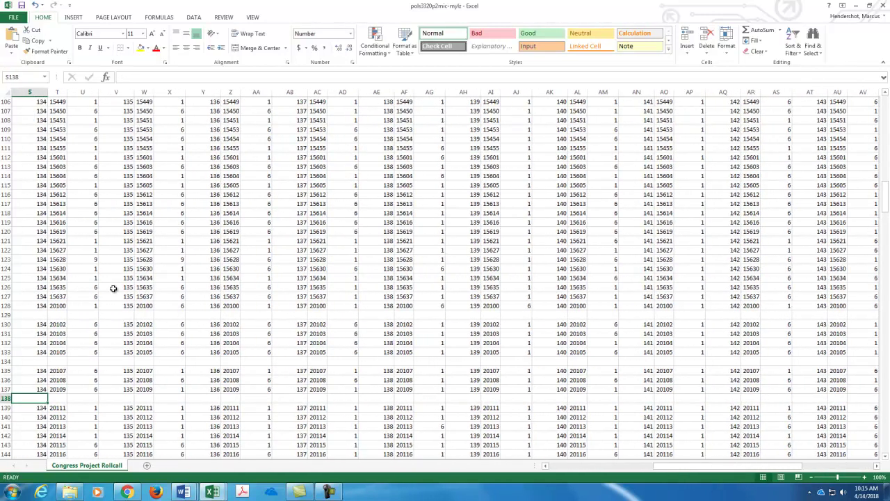
{"action": "key", "text": "Right"}
Step: Look down the IDs in column B from row 138 to row 164 for blank rows
{"action": "key", "text": "Down"}
{"action": "key", "text": "Down"}
{"action": "key", "text": "Down"}
{"action": "key", "text": "Down"}
{"action": "key", "text": "Down"}
{"action": "key", "text": "Down"}
{"action": "key", "text": "Down"}
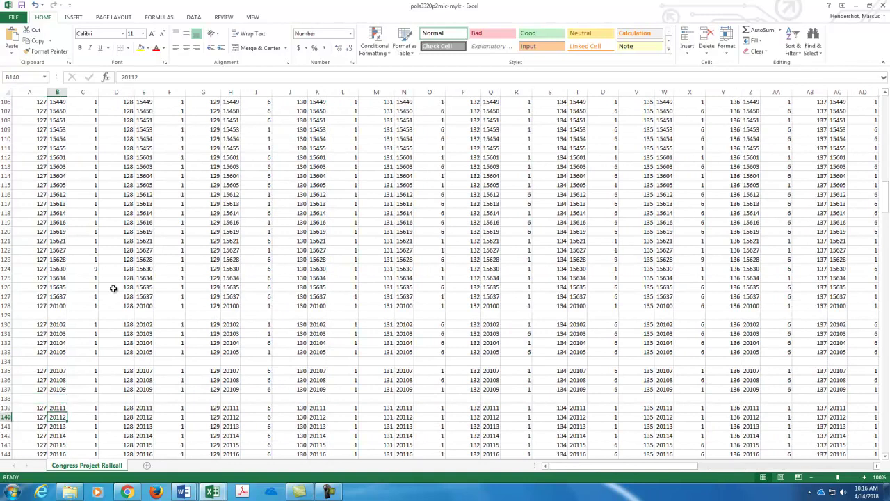
{"action": "key", "text": "Down"}
{"action": "key", "text": "Down"}
{"action": "key", "text": "Down"}
{"action": "key", "text": "Down"}
{"action": "key", "text": "Down"}
{"action": "key", "text": "Down"}
{"action": "key", "text": "Down"}
{"action": "key", "text": "Down"}
{"action": "key", "text": "Down"}
{"action": "key", "text": "Down"}
{"action": "key", "text": "Down"}
{"action": "key", "text": "Down"}
{"action": "key", "text": "Down"}
{"action": "key", "text": "Down"}
{"action": "key", "text": "Down"}
{"action": "key", "text": "Down"}
{"action": "key", "text": "Down"}
{"action": "key", "text": "Down"}
{"action": "key", "text": "Down"}
{"action": "key", "text": "Down"}
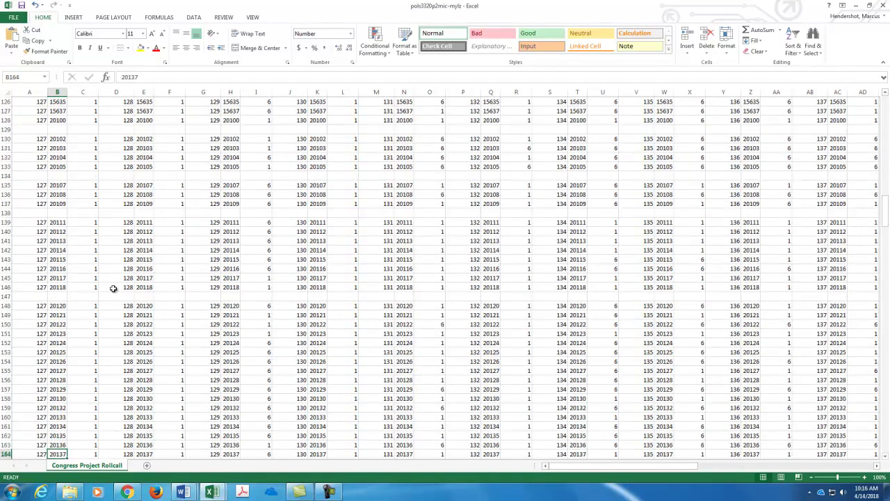
Step: Recheck the column B IDs around row 159 and continue looking for gaps down to row 174
{"action": "key", "text": "Up"}
{"action": "key", "text": "Up"}
{"action": "key", "text": "Up"}
{"action": "key", "text": "Up"}
{"action": "key", "text": "Up"}
{"action": "key", "text": "Up"}
{"action": "key", "text": "Up"}
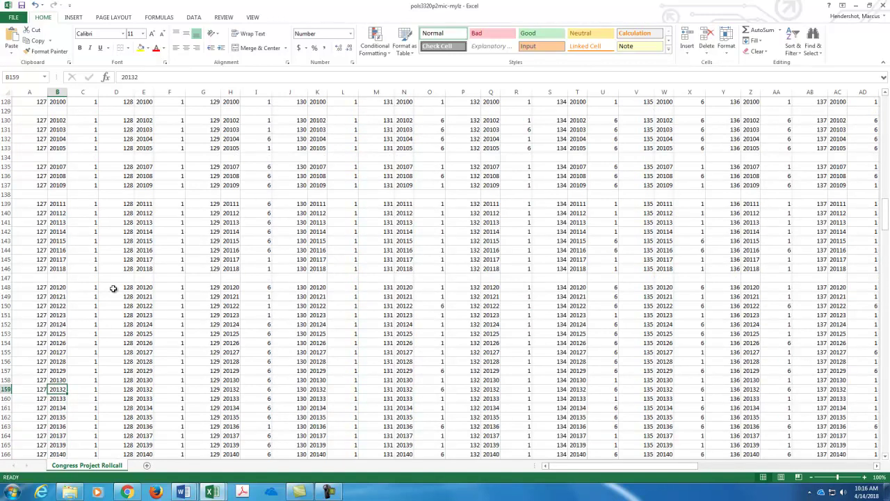
{"action": "key", "text": "Down"}
{"action": "key", "text": "Down"}
{"action": "key", "text": "Down"}
{"action": "key", "text": "Down"}
{"action": "key", "text": "Down"}
{"action": "key", "text": "Down"}
{"action": "key", "text": "Down"}
{"action": "key", "text": "Down"}
{"action": "key", "text": "Down"}
{"action": "key", "text": "Down"}
{"action": "key", "text": "Down"}
{"action": "key", "text": "Down"}
{"action": "key", "text": "Down"}
{"action": "key", "text": "Down"}
{"action": "key", "text": "Down"}
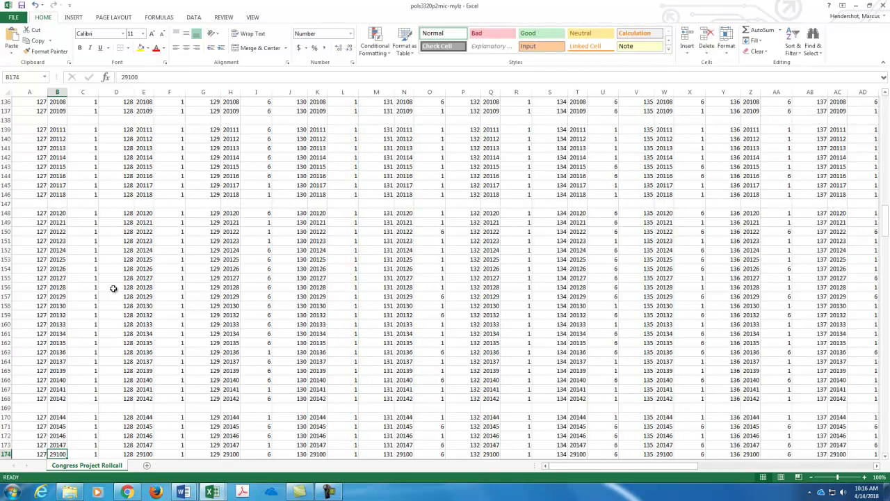
Step: Trace row 169 from column B across the roll-call blocks, checking which blocks have a blank ID, through column AX
{"action": "key", "text": "Up"}
{"action": "key", "text": "Up"}
{"action": "key", "text": "Up"}
{"action": "key", "text": "Up"}
{"action": "key", "text": "Up"}
{"action": "key", "text": "Right"}
{"action": "key", "text": "Right"}
{"action": "key", "text": "Right"}
{"action": "key", "text": "Right"}
{"action": "key", "text": "Right"}
{"action": "key", "text": "Right"}
{"action": "key", "text": "Right"}
{"action": "key", "text": "Right"}
{"action": "key", "text": "Right"}
{"action": "key", "text": "Right"}
{"action": "key", "text": "Right"}
{"action": "key", "text": "Right"}
{"action": "key", "text": "Right"}
{"action": "key", "text": "Right"}
{"action": "key", "text": "Right"}
{"action": "key", "text": "Right"}
{"action": "key", "text": "Right"}
{"action": "key", "text": "Right"}
{"action": "key", "text": "Right"}
{"action": "key", "text": "Right"}
{"action": "key", "text": "Right"}
{"action": "key", "text": "Right"}
{"action": "key", "text": "Right"}
{"action": "key", "text": "Right"}
{"action": "key", "text": "Left"}
{"action": "key", "text": "Left"}
{"action": "key", "text": "Left"}
{"action": "key", "text": "Left"}
{"action": "key", "text": "Left"}
{"action": "key", "text": "Left"}
{"action": "key", "text": "Left"}
{"action": "key", "text": "Left"}
{"action": "key", "text": "Left"}
{"action": "key", "text": "Left"}
{"action": "key", "text": "Left"}
{"action": "key", "text": "Left"}
{"action": "key", "text": "Left"}
{"action": "key", "text": "Left"}
{"action": "key", "text": "Left"}
{"action": "key", "text": "Left"}
{"action": "key", "text": "Left"}
{"action": "key", "text": "Right"}
{"action": "key", "text": "Right"}
{"action": "key", "text": "Right"}
{"action": "key", "text": "Right"}
{"action": "key", "text": "Right"}
{"action": "key", "text": "Right"}
{"action": "key", "text": "Left"}
{"action": "key", "text": "Left"}
{"action": "key", "text": "Left"}
{"action": "key", "text": "Left"}
{"action": "key", "text": "Left"}
{"action": "key", "text": "Left"}
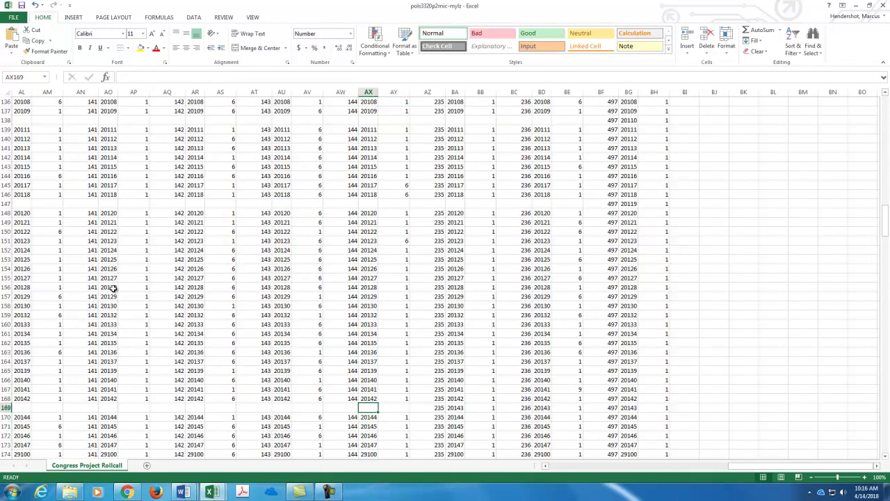
Step: Select the blank cells of row 169 from column AX back to column A and inspect the rows around it
{"action": "key", "text": "shift+Left"}
{"action": "key", "text": "shift+Left"}
{"action": "key", "text": "shift+Left"}
{"action": "key", "text": "shift+Left"}
{"action": "key", "text": "shift+Left"}
{"action": "key", "text": "shift+Left"}
{"action": "key", "text": "shift+Left"}
{"action": "key", "text": "shift+Left"}
{"action": "key", "text": "shift+Left"}
{"action": "key", "text": "shift+Left"}
{"action": "key", "text": "shift+Left"}
{"action": "key", "text": "shift+Left"}
{"action": "key", "text": "shift+Left"}
{"action": "key", "text": "shift+Left"}
{"action": "key", "text": "shift+Left"}
{"action": "key", "text": "shift+Left"}
{"action": "key", "text": "shift+Left"}
{"action": "key", "text": "shift+Left"}
{"action": "key", "text": "shift+Left"}
{"action": "key", "text": "shift+Left"}
{"action": "key", "text": "shift+Left"}
{"action": "key", "text": "shift+Left"}
{"action": "key", "text": "shift+Left"}
{"action": "key", "text": "shift+Left"}
{"action": "key", "text": "shift+Left"}
{"action": "key", "text": "shift+Left"}
{"action": "key", "text": "shift+Left"}
{"action": "key", "text": "shift+Left"}
{"action": "key", "text": "shift+Left"}
{"action": "key", "text": "shift+Left"}
{"action": "key", "text": "shift+Left"}
{"action": "key", "text": "shift+Left"}
{"action": "key", "text": "shift+Left"}
{"action": "key", "text": "shift+Left"}
{"action": "key", "text": "shift+Left"}
{"action": "key", "text": "shift+Left"}
{"action": "key", "text": "shift+Left"}
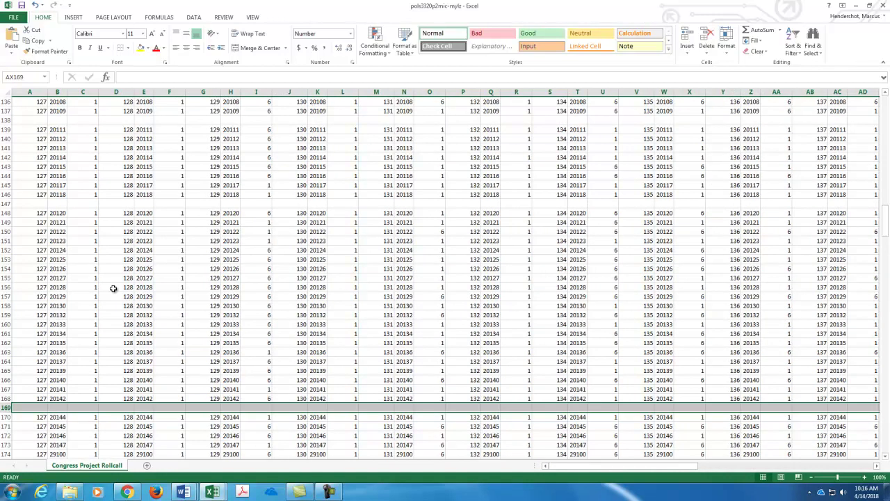
{"action": "scroll", "coordinate": [240, 333], "scroll_direction": "down", "scroll_amount": 8}
{"action": "scroll", "coordinate": [237, 323], "scroll_direction": "up", "scroll_amount": 8}
Step: Switch to the pols3320p2-microexample workbook and select all of its roll-call data
{"action": "left_click", "coordinate": [856, 6]}
{"action": "key", "text": "ctrl+a"}
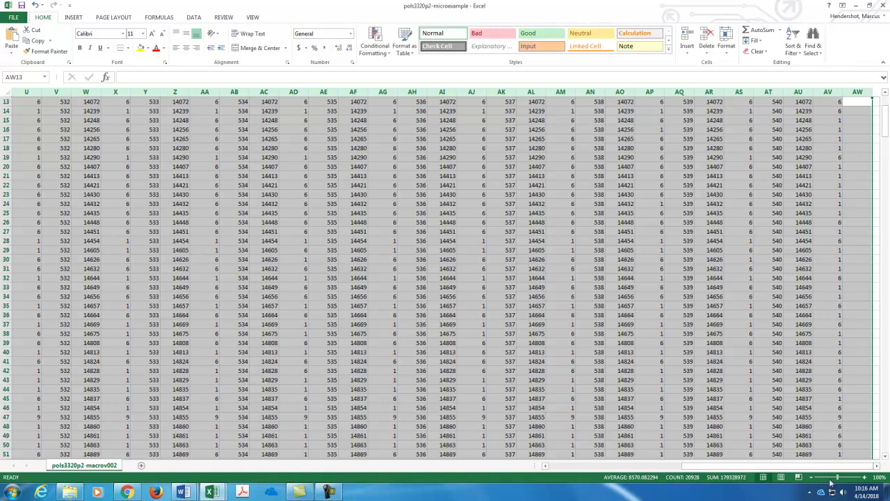
{"action": "left_click", "coordinate": [328, 492]}
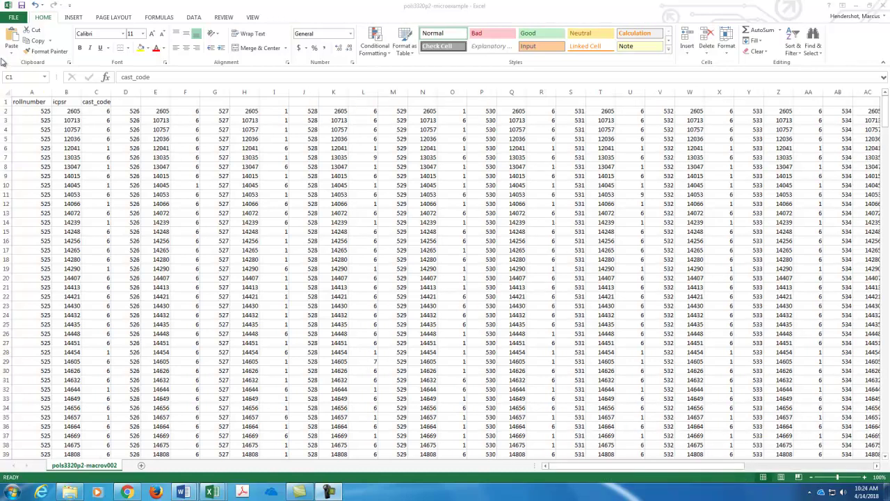
Step: Review the rollnumber, icpsr and cast_code headers in row 1 together with their first values in row 2
{"action": "left_click", "coordinate": [31, 101]}
{"action": "left_click", "coordinate": [31, 100]}
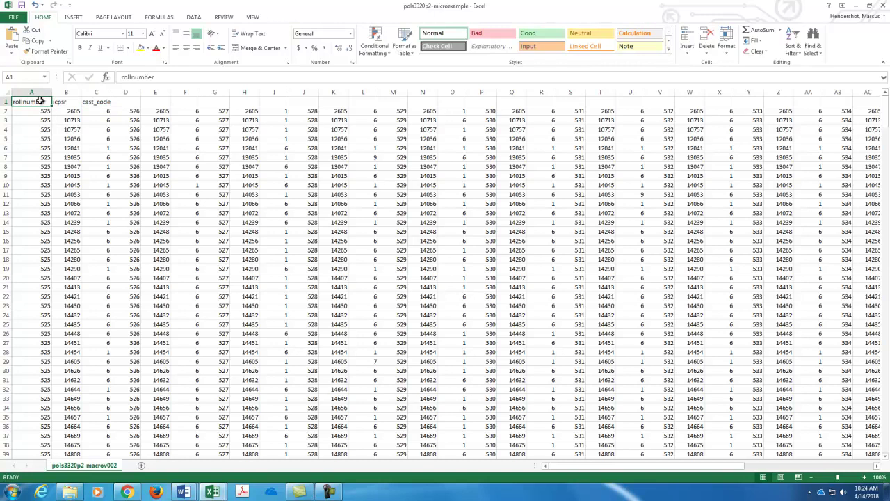
{"action": "left_click", "coordinate": [38, 112]}
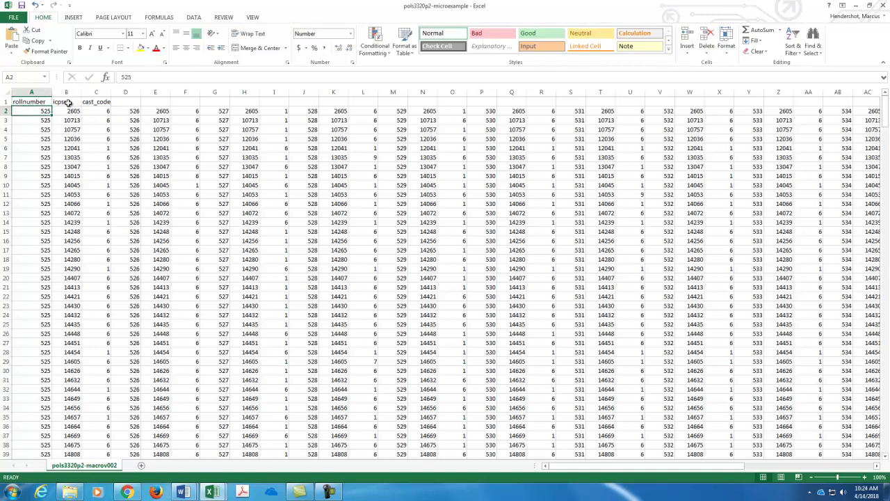
{"action": "left_click", "coordinate": [68, 102]}
{"action": "left_click", "coordinate": [73, 112]}
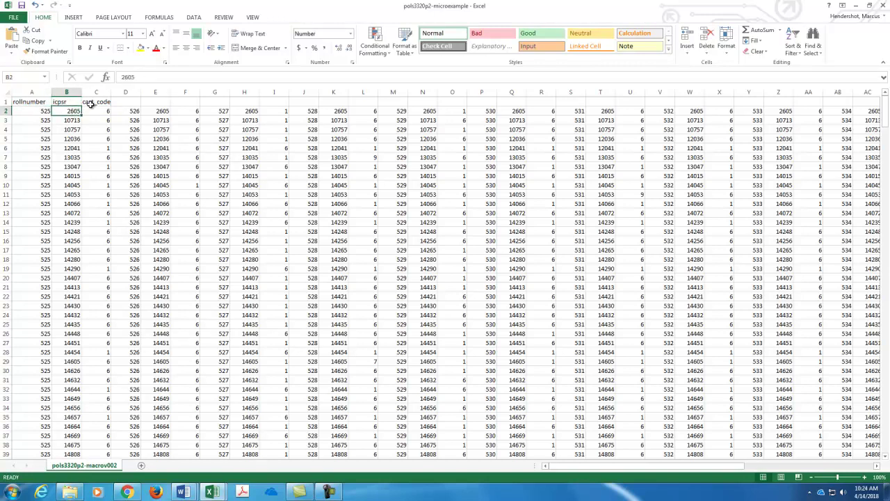
{"action": "left_click", "coordinate": [93, 103]}
{"action": "left_click", "coordinate": [105, 111]}
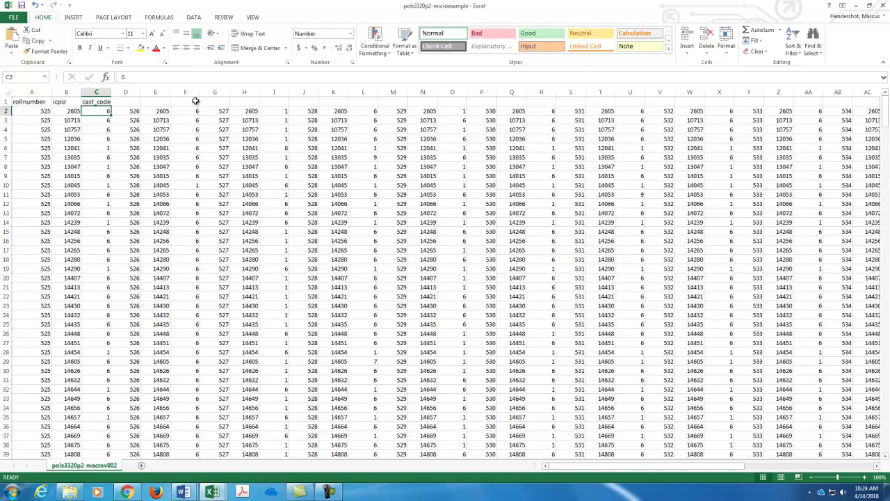
Step: Clear the rollnumber header in A1 and rename the cast_code header in C1 to v525
{"action": "left_click", "coordinate": [33, 102]}
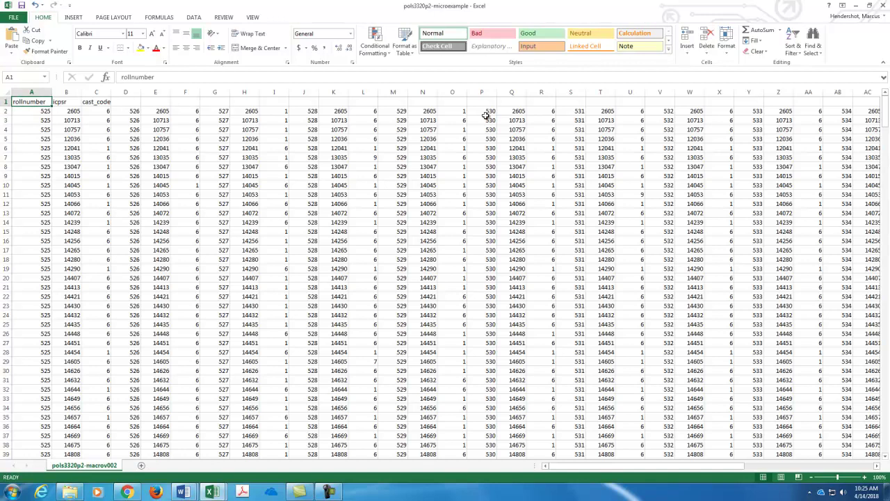
{"action": "key", "text": "Delete"}
{"action": "key", "text": "Right"}
{"action": "key", "text": "Right"}
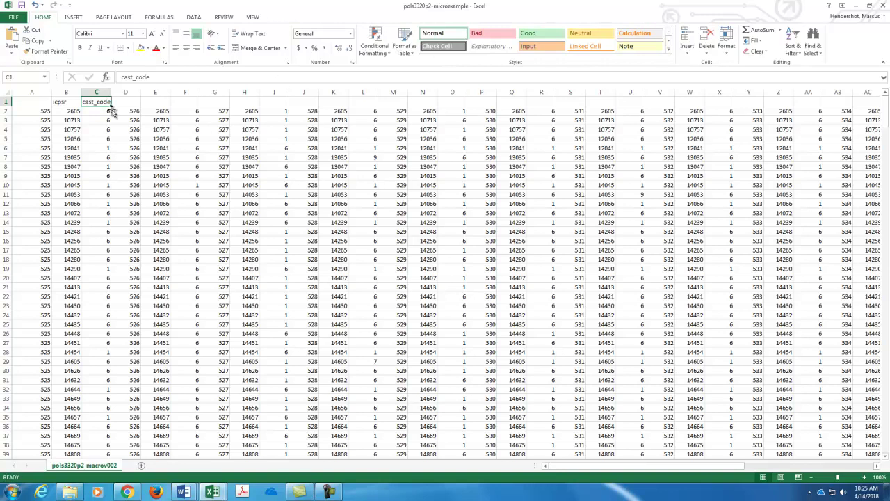
{"action": "left_click", "coordinate": [42, 111]}
{"action": "left_click", "coordinate": [94, 103]}
{"action": "type", "text": "v525"}
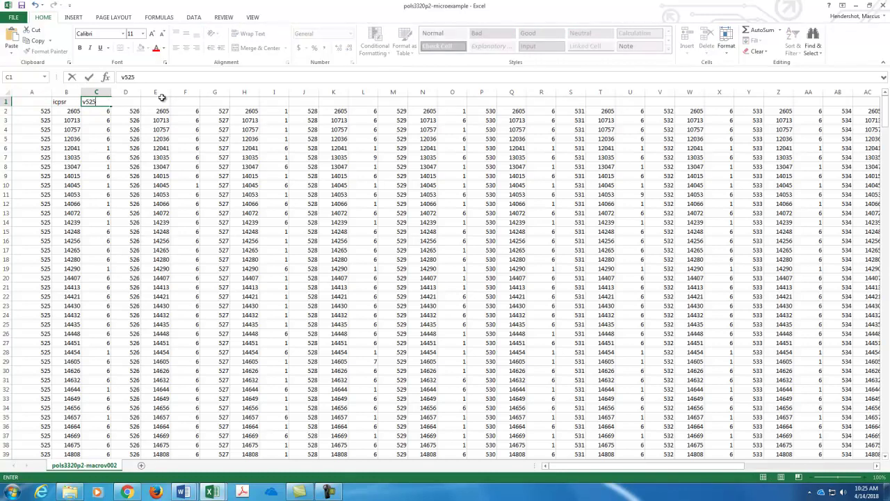
{"action": "key", "text": "Return"}
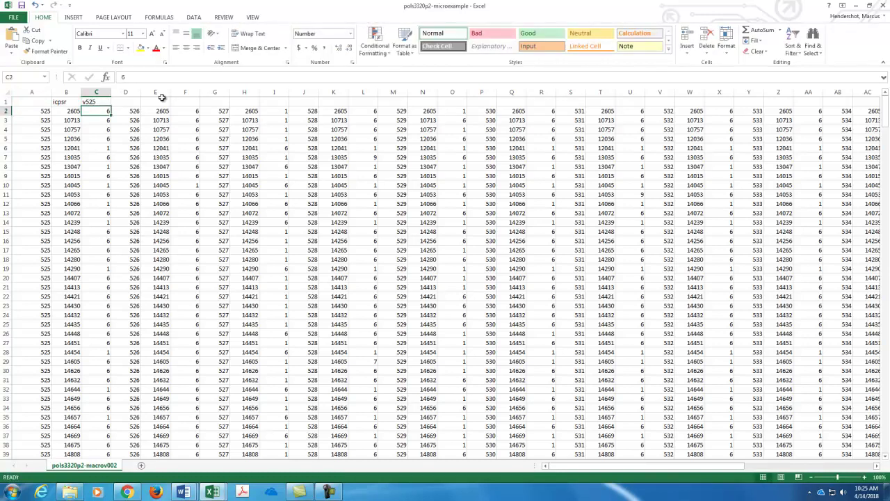
Step: Label the next two blocks' vote columns, entering v526 in F1 and v527 in I1
{"action": "key", "text": "Up"}
{"action": "key", "text": "Right"}
{"action": "key", "text": "Right"}
{"action": "key", "text": "Right"}
{"action": "type", "text": "v"}
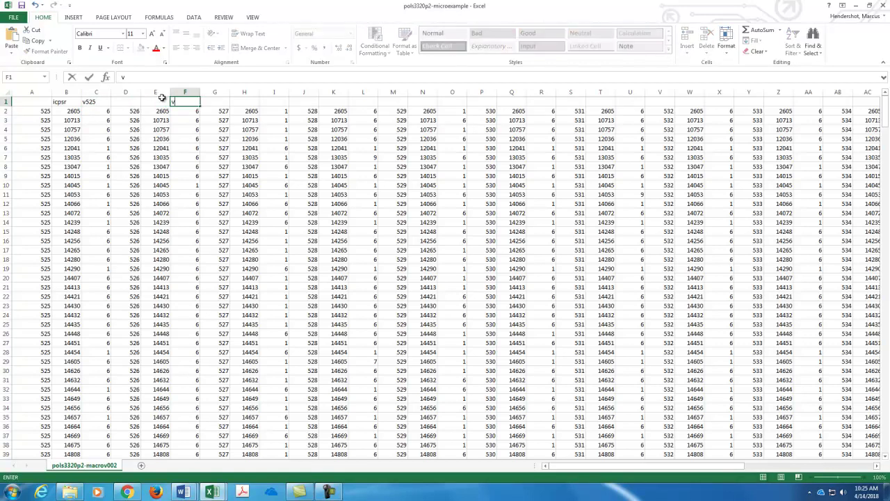
{"action": "key", "text": "Right"}
{"action": "key", "text": "Right"}
{"action": "key", "text": "Right"}
{"action": "type", "text": "v"}
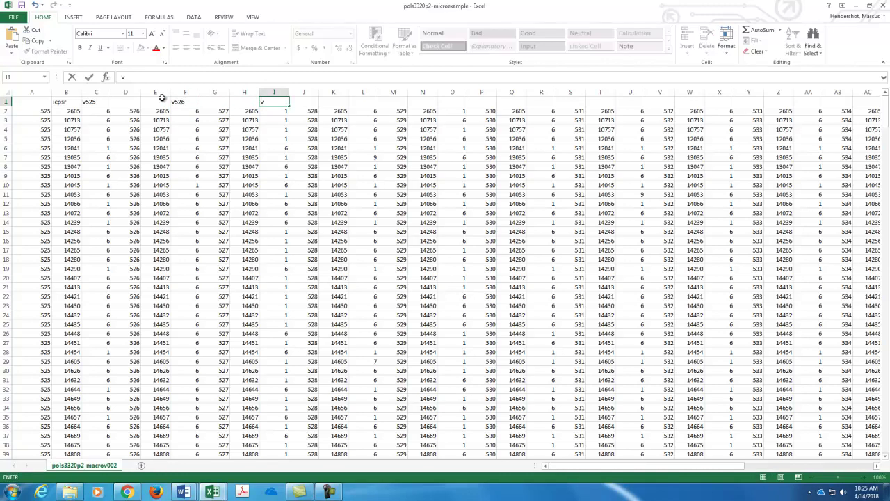
{"action": "type", "text": "527"}
Step: Enter the header v528 in L1 for the fourth block's vote column
{"action": "key", "text": "Right"}
{"action": "key", "text": "Right"}
{"action": "key", "text": "Right"}
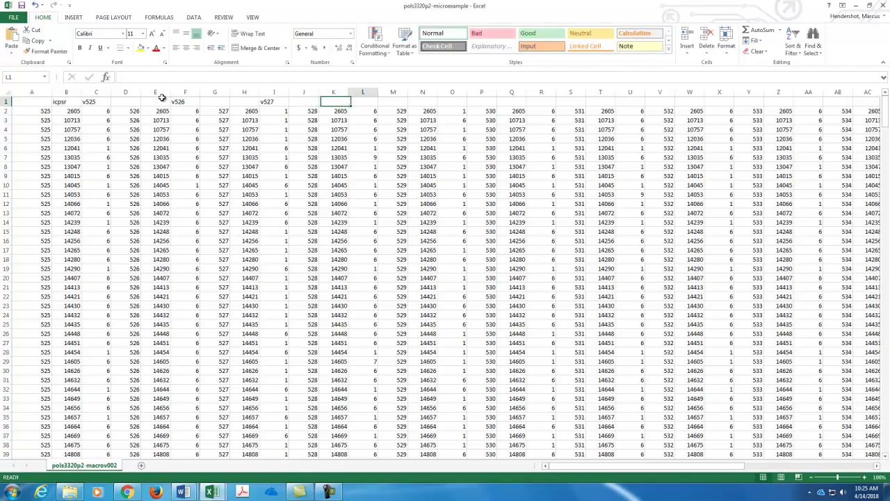
{"action": "type", "text": "v5"}
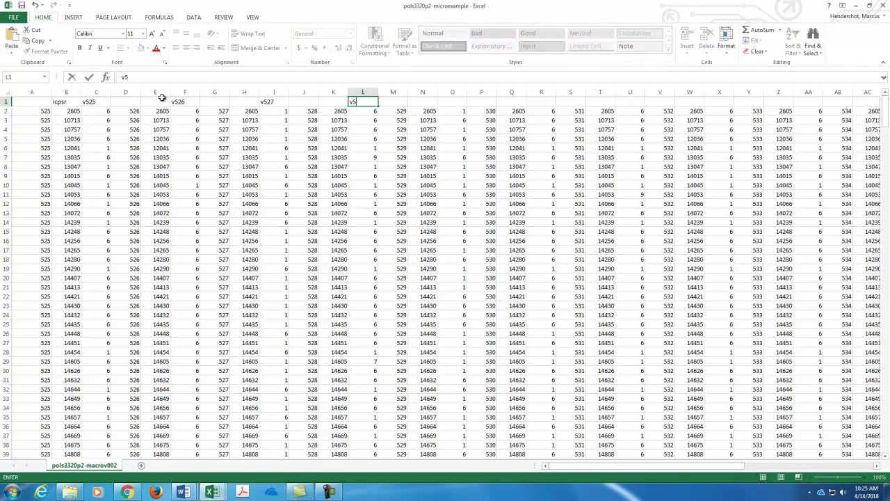
{"action": "key", "text": "Right"}
{"action": "key", "text": "Right"}
{"action": "key", "text": "Right"}
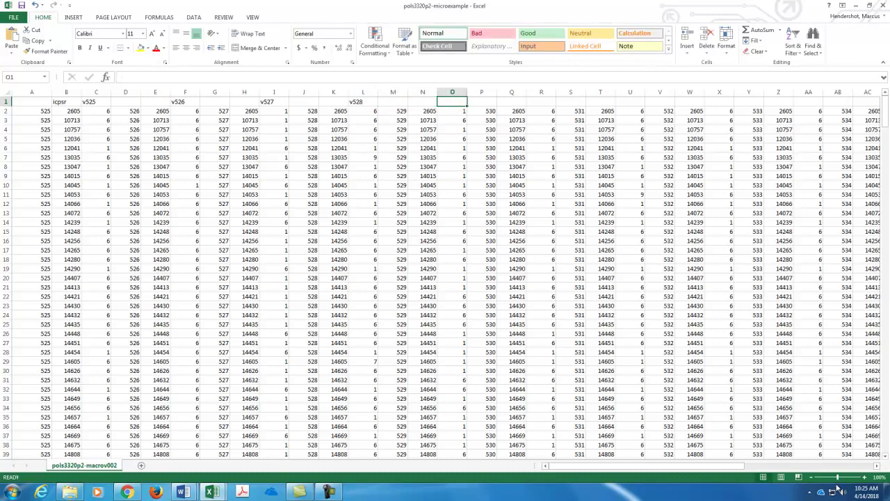
{"action": "left_click", "coordinate": [328, 492]}
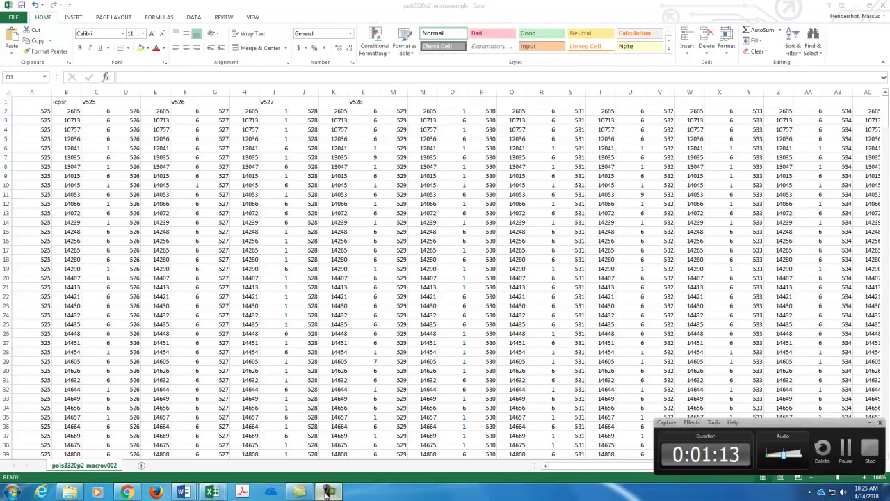
{"action": "left_click", "coordinate": [839, 451]}
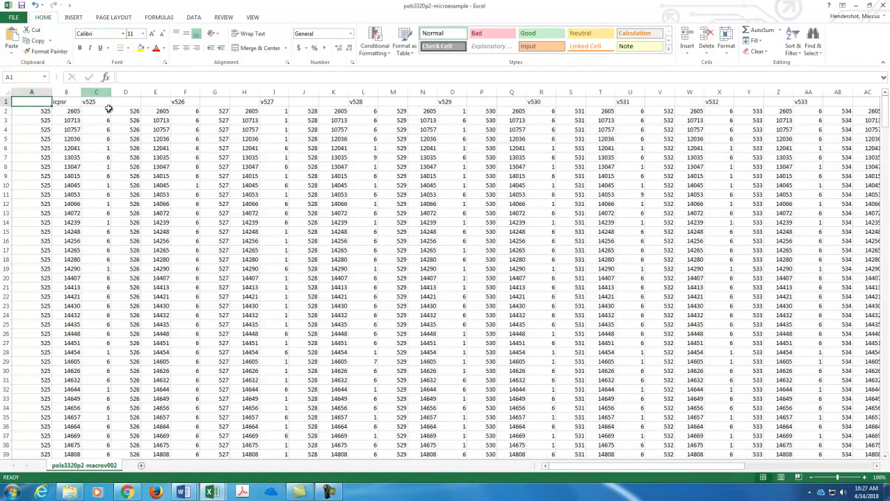
Step: Review the icpsr header in B1 and the ID values down column B past row 190, returning to the first ID in B2
{"action": "left_click", "coordinate": [62, 104]}
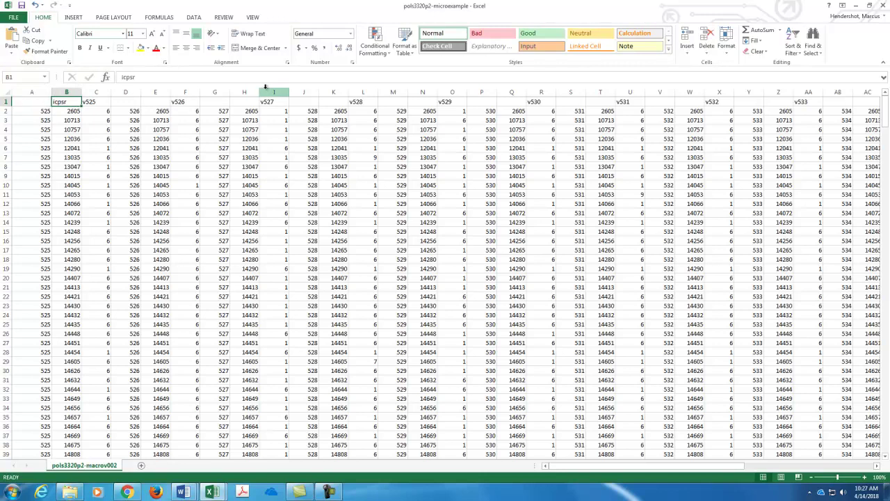
{"action": "key", "text": "Left"}
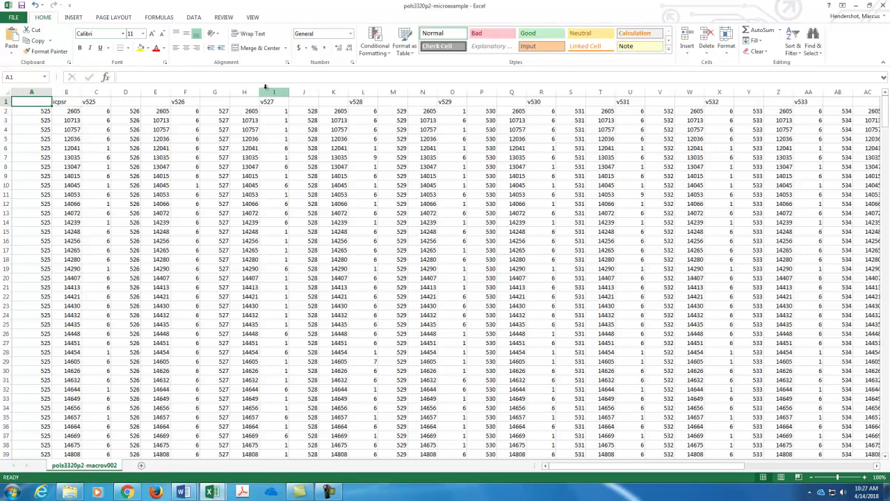
{"action": "key", "text": "Right"}
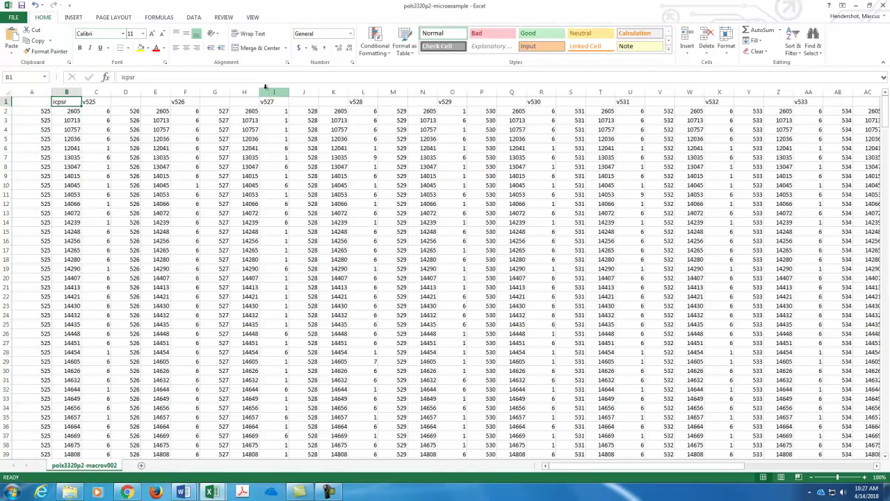
{"action": "key", "text": "Down"}
{"action": "key", "text": "Down"}
{"action": "key", "text": "Down"}
{"action": "key", "text": "Down"}
{"action": "key", "text": "Down"}
{"action": "key", "text": "Down"}
{"action": "key", "text": "Down"}
{"action": "key", "text": "Down"}
{"action": "key", "text": "Down"}
{"action": "key", "text": "Down"}
{"action": "key", "text": "Down"}
{"action": "key", "text": "Down"}
{"action": "key", "text": "Down"}
{"action": "key", "text": "Down"}
{"action": "key", "text": "Down"}
{"action": "key", "text": "Down"}
{"action": "key", "text": "Down"}
{"action": "key", "text": "Down"}
{"action": "key", "text": "Down"}
{"action": "key", "text": "Down"}
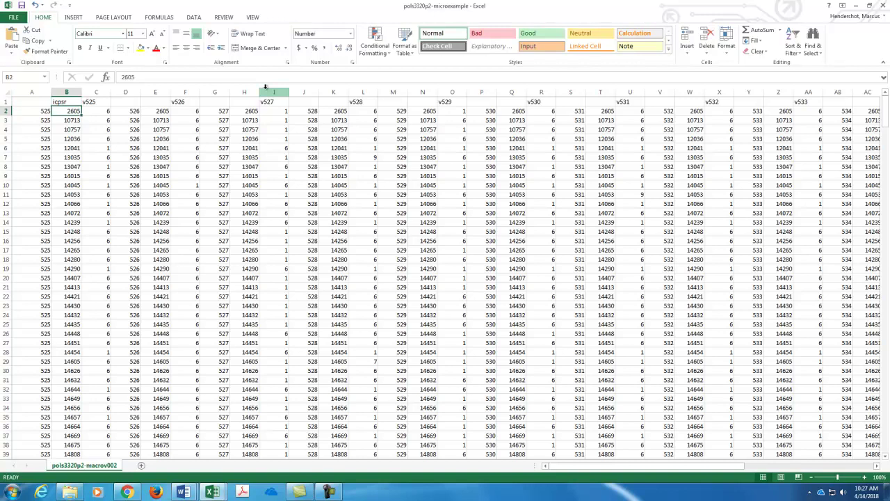
{"action": "key", "text": "Down"}
{"action": "key", "text": "Down"}
{"action": "key", "text": "Down"}
{"action": "key", "text": "Down"}
{"action": "key", "text": "Down"}
{"action": "key", "text": "Down"}
{"action": "key", "text": "Down"}
{"action": "key", "text": "Down"}
{"action": "key", "text": "Down"}
{"action": "key", "text": "Down"}
{"action": "key", "text": "Down"}
{"action": "key", "text": "Down"}
{"action": "key", "text": "Down"}
{"action": "key", "text": "Down"}
{"action": "key", "text": "Down"}
{"action": "key", "text": "Down"}
{"action": "key", "text": "Down"}
{"action": "key", "text": "Down"}
{"action": "key", "text": "Down"}
{"action": "key", "text": "Down"}
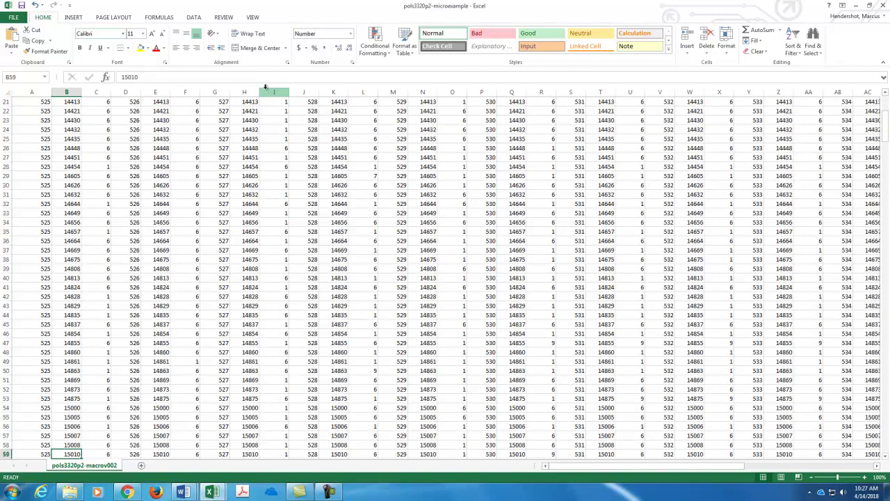
{"action": "key", "text": "Down"}
{"action": "key", "text": "Down"}
{"action": "key", "text": "Down"}
{"action": "key", "text": "Down"}
{"action": "key", "text": "Down"}
{"action": "key", "text": "Down"}
{"action": "key", "text": "Down"}
{"action": "key", "text": "Down"}
{"action": "key", "text": "Down"}
{"action": "key", "text": "Down"}
{"action": "key", "text": "Down"}
{"action": "key", "text": "Down"}
{"action": "key", "text": "Down"}
{"action": "key", "text": "Down"}
{"action": "key", "text": "Down"}
{"action": "key", "text": "Down"}
{"action": "key", "text": "Down"}
{"action": "key", "text": "Down"}
{"action": "key", "text": "Down"}
{"action": "key", "text": "Down"}
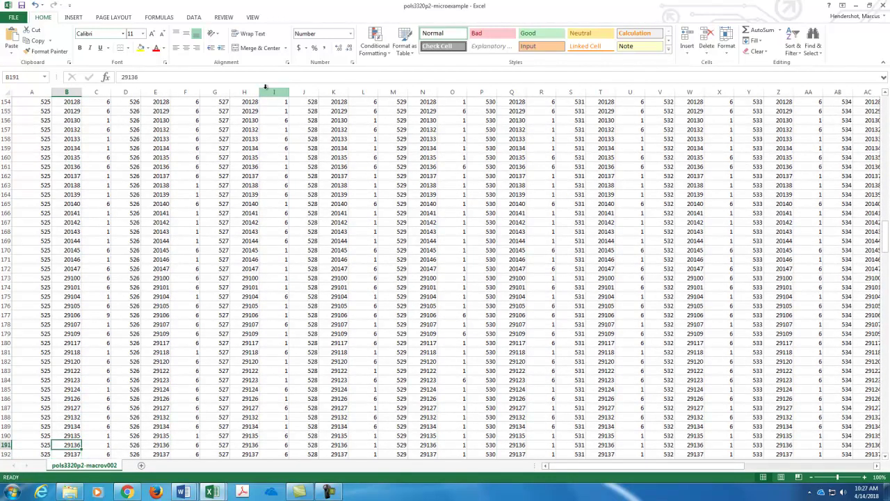
{"action": "key", "text": "Down"}
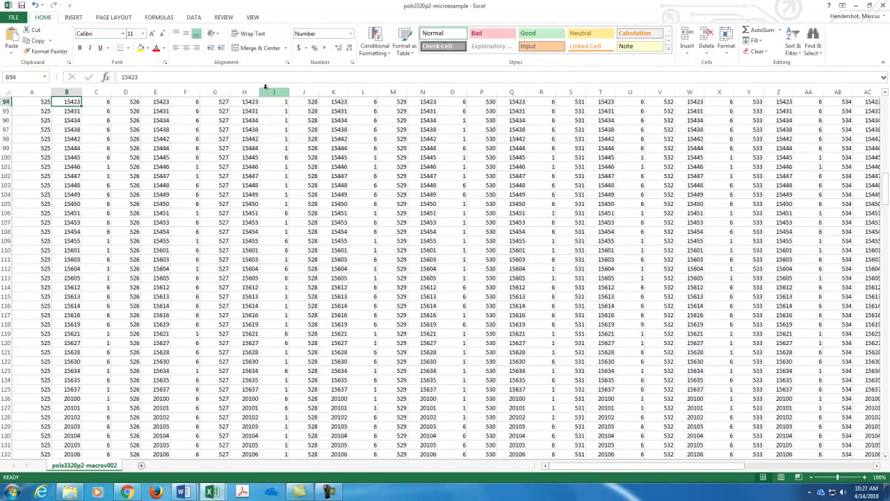
{"action": "key", "text": "Up"}
{"action": "key", "text": "Up"}
{"action": "key", "text": "Up"}
{"action": "key", "text": "Up"}
{"action": "key", "text": "Up"}
{"action": "key", "text": "Up"}
{"action": "key", "text": "Up"}
{"action": "key", "text": "Up"}
{"action": "key", "text": "Up"}
{"action": "key", "text": "Up"}
{"action": "key", "text": "Up"}
{"action": "key", "text": "Up"}
{"action": "key", "text": "Up"}
{"action": "key", "text": "Up"}
{"action": "key", "text": "Up"}
{"action": "key", "text": "Up"}
{"action": "key", "text": "Up"}
{"action": "key", "text": "Up"}
{"action": "key", "text": "Up"}
{"action": "key", "text": "Up"}
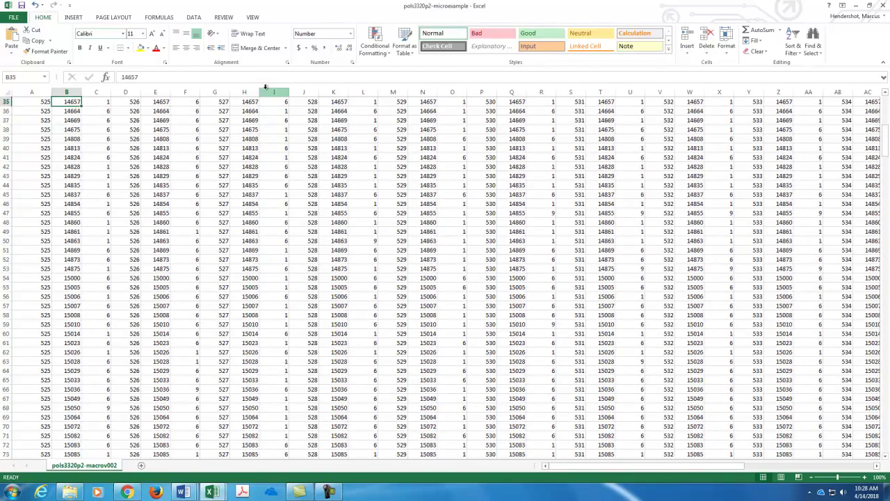
{"action": "key", "text": "Up"}
{"action": "key", "text": "Up"}
{"action": "key", "text": "Up"}
{"action": "key", "text": "Up"}
{"action": "key", "text": "Up"}
{"action": "key", "text": "Up"}
{"action": "key", "text": "Up"}
{"action": "key", "text": "Up"}
{"action": "key", "text": "Up"}
{"action": "key", "text": "Up"}
{"action": "key", "text": "Up"}
{"action": "key", "text": "Up"}
{"action": "key", "text": "Up"}
{"action": "key", "text": "Up"}
{"action": "key", "text": "Up"}
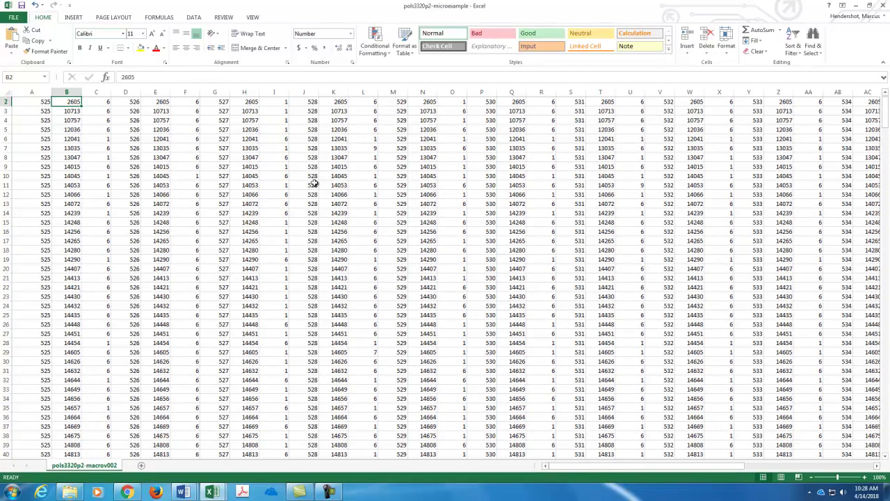
Step: Check the vote column headers along row 1, from v525 in C1 through v538 in AP1
{"action": "scroll", "coordinate": [317, 176], "scroll_direction": "up", "scroll_amount": 1}
{"action": "left_click", "coordinate": [95, 102]}
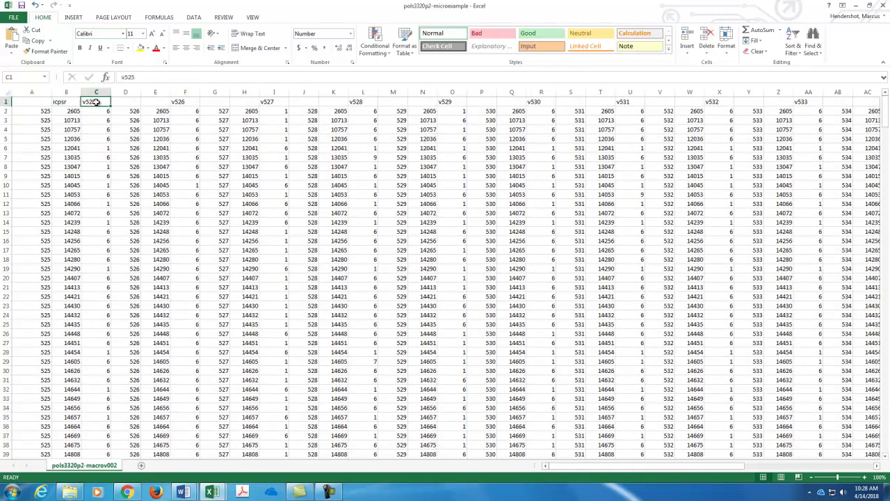
{"action": "left_click", "coordinate": [185, 101]}
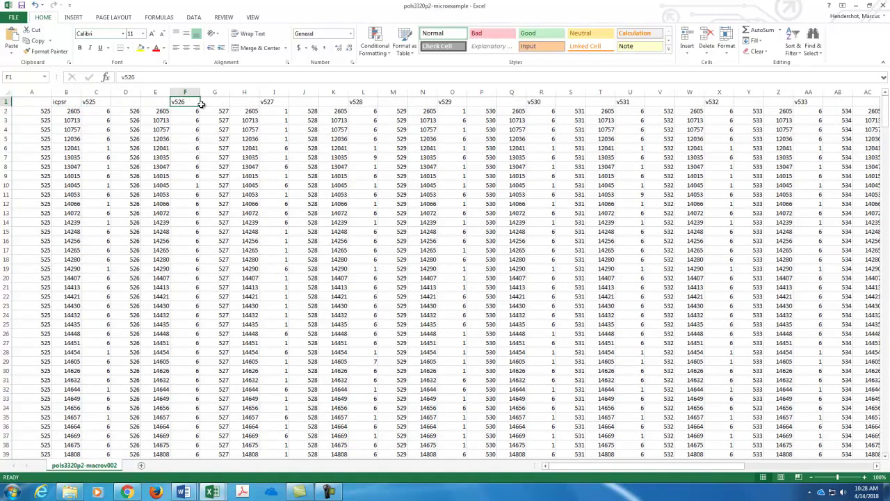
{"action": "left_click", "coordinate": [97, 102]}
{"action": "left_click", "coordinate": [185, 103]}
{"action": "left_click", "coordinate": [267, 103]}
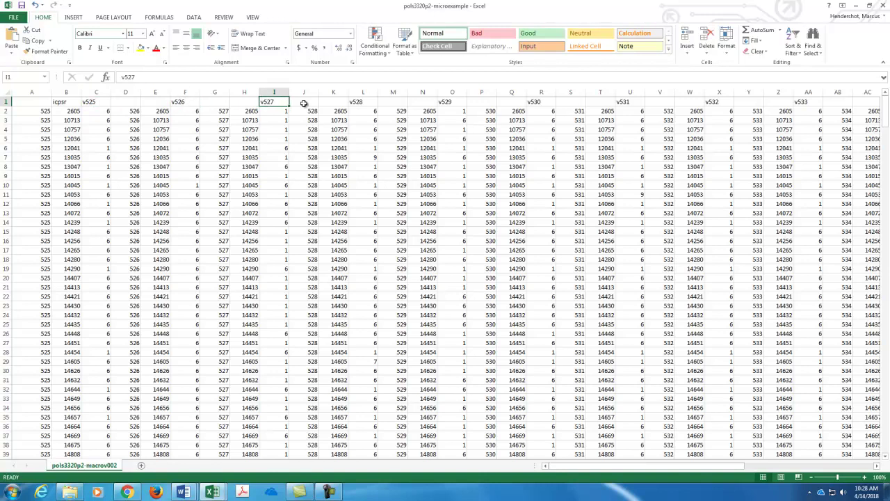
{"action": "left_click", "coordinate": [367, 102]}
{"action": "key", "text": "Right"}
{"action": "key", "text": "Right"}
{"action": "key", "text": "Right"}
{"action": "key", "text": "Right"}
{"action": "key", "text": "Right"}
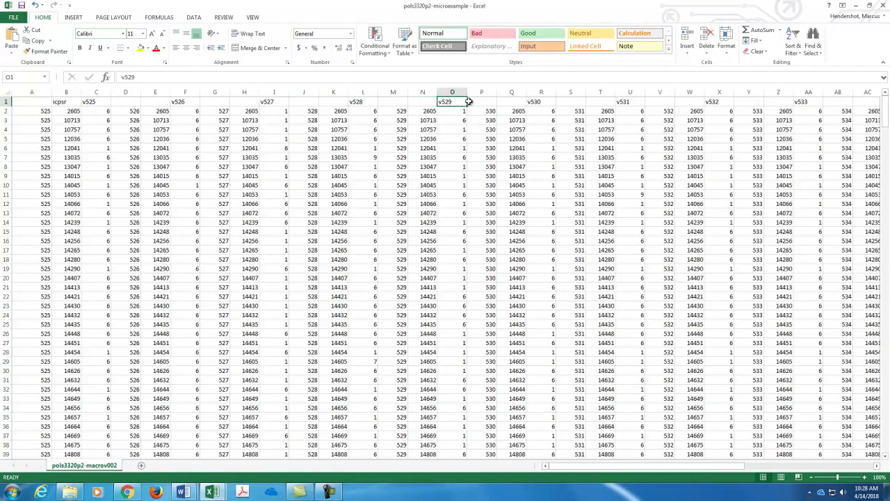
{"action": "key", "text": "Right"}
{"action": "key", "text": "Right"}
{"action": "key", "text": "Right"}
{"action": "key", "text": "Right"}
{"action": "key", "text": "Right"}
{"action": "key", "text": "Right"}
{"action": "key", "text": "Right"}
{"action": "key", "text": "Right"}
{"action": "key", "text": "Right"}
{"action": "key", "text": "Right"}
{"action": "key", "text": "Right"}
{"action": "key", "text": "Right"}
{"action": "key", "text": "Right"}
{"action": "key", "text": "Right"}
{"action": "key", "text": "Right"}
{"action": "key", "text": "Right"}
{"action": "key", "text": "Right"}
{"action": "key", "text": "Right"}
{"action": "key", "text": "Right"}
{"action": "key", "text": "Right"}
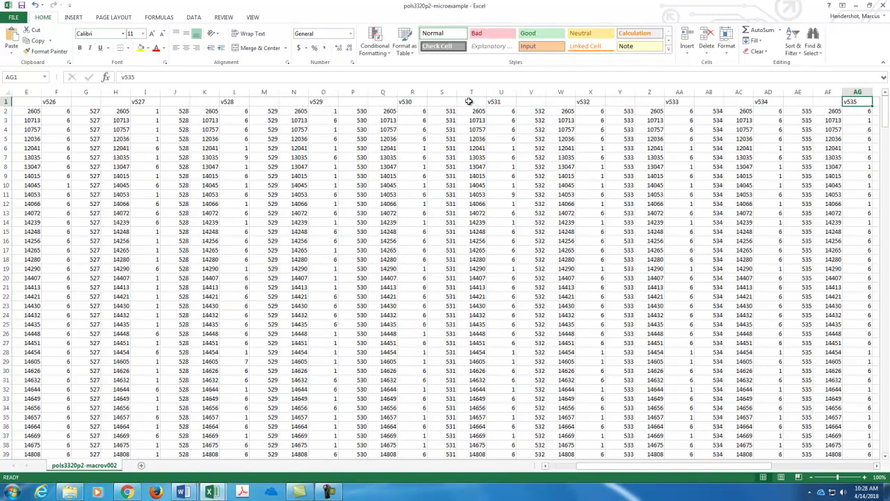
{"action": "key", "text": "Right"}
{"action": "key", "text": "Right"}
{"action": "key", "text": "Right"}
{"action": "key", "text": "Right"}
{"action": "key", "text": "Right"}
{"action": "key", "text": "Right"}
{"action": "key", "text": "Right"}
{"action": "key", "text": "Right"}
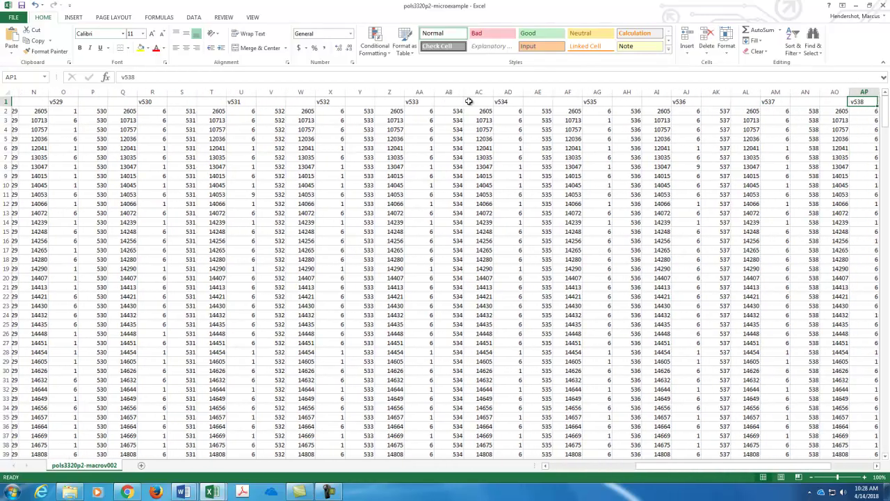
Step: Review the vote column headers along row 1 backwards from v538 and return to cell A1
{"action": "key", "text": "Right"}
{"action": "key", "text": "Right"}
{"action": "key", "text": "Right"}
{"action": "key", "text": "Right"}
{"action": "key", "text": "Right"}
{"action": "key", "text": "Left"}
{"action": "key", "text": "Left"}
{"action": "key", "text": "Left"}
{"action": "key", "text": "Left"}
{"action": "key", "text": "Left"}
{"action": "key", "text": "Left"}
{"action": "key", "text": "Left"}
{"action": "key", "text": "Left"}
{"action": "key", "text": "Left"}
{"action": "key", "text": "Left"}
{"action": "key", "text": "Left"}
{"action": "key", "text": "Left"}
{"action": "key", "text": "Left"}
{"action": "key", "text": "Left"}
{"action": "key", "text": "Left"}
{"action": "key", "text": "Left"}
{"action": "key", "text": "Left"}
{"action": "key", "text": "Left"}
{"action": "key", "text": "Left"}
{"action": "key", "text": "Left"}
{"action": "key", "text": "Left"}
{"action": "key", "text": "Left"}
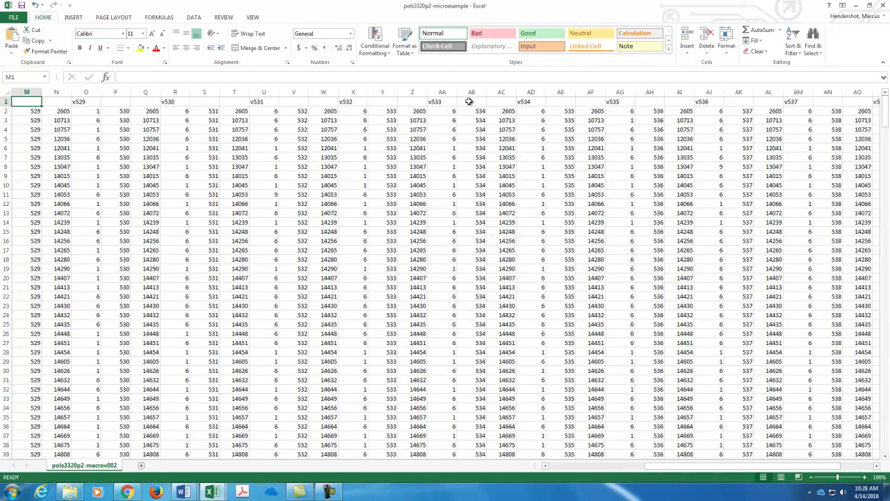
{"action": "key", "text": "ctrl+Home"}
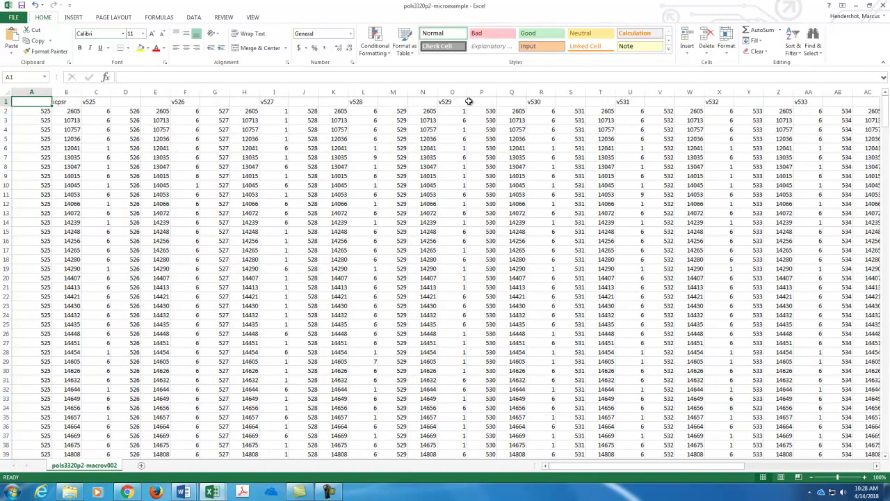
Step: Compare the icpsr IDs in the first rows of column B with the matching IDs in the other roll-call blocks
{"action": "key", "text": "Right"}
{"action": "key", "text": "Down"}
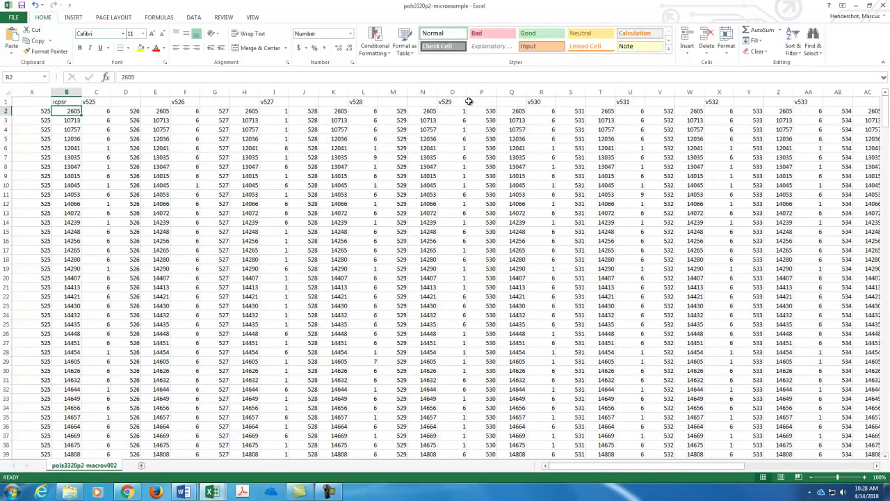
{"action": "key", "text": "Down"}
{"action": "key", "text": "Down"}
{"action": "key", "text": "Down"}
{"action": "key", "text": "Down"}
{"action": "key", "text": "Down"}
{"action": "key", "text": "Down"}
{"action": "key", "text": "Down"}
{"action": "key", "text": "Down"}
{"action": "key", "text": "Down"}
{"action": "key", "text": "Down"}
{"action": "key", "text": "Down"}
{"action": "key", "text": "Down"}
{"action": "key", "text": "Down"}
{"action": "key", "text": "Up"}
{"action": "key", "text": "Up"}
{"action": "key", "text": "Up"}
{"action": "key", "text": "Up"}
{"action": "key", "text": "Up"}
{"action": "key", "text": "Up"}
{"action": "key", "text": "Up"}
{"action": "key", "text": "Up"}
{"action": "key", "text": "Up"}
{"action": "key", "text": "Up"}
{"action": "key", "text": "Up"}
{"action": "key", "text": "Up"}
{"action": "key", "text": "Up"}
{"action": "key", "text": "Down"}
{"action": "key", "text": "Down"}
{"action": "key", "text": "Down"}
{"action": "key", "text": "Down"}
{"action": "key", "text": "Down"}
{"action": "key", "text": "Down"}
{"action": "key", "text": "Down"}
{"action": "key", "text": "Down"}
{"action": "key", "text": "Down"}
{"action": "key", "text": "Down"}
{"action": "key", "text": "Down"}
{"action": "key", "text": "Down"}
{"action": "key", "text": "Down"}
{"action": "key", "text": "Down"}
{"action": "key", "text": "Down"}
{"action": "key", "text": "Down"}
{"action": "key", "text": "Down"}
{"action": "key", "text": "Down"}
{"action": "key", "text": "Down"}
{"action": "key", "text": "Down"}
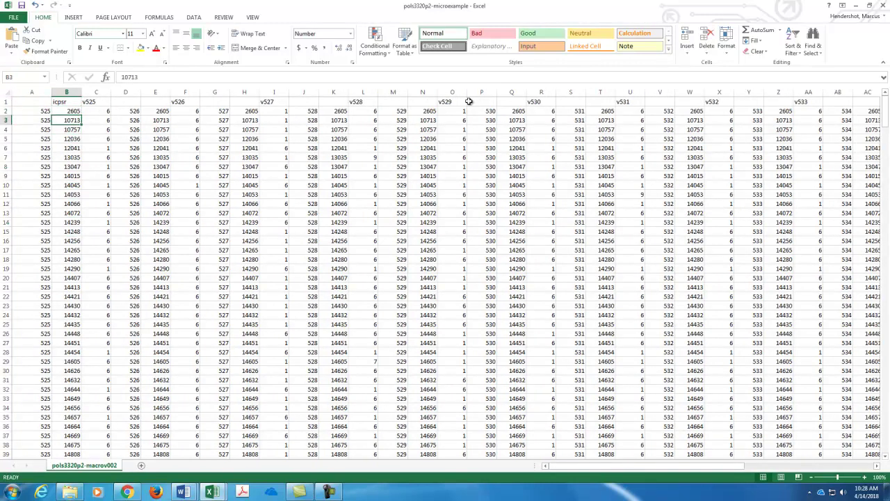
{"action": "key", "text": "Down"}
{"action": "key", "text": "Down"}
{"action": "key", "text": "Down"}
{"action": "key", "text": "Down"}
{"action": "key", "text": "Down"}
Step: Examine the ID alignment across the roll-call blocks further down column B, past row 140, and return to the first rows
{"action": "key", "text": "Page_Down"}
{"action": "key", "text": "Page_Down"}
{"action": "key", "text": "Page_Down"}
{"action": "key", "text": "Page_Down"}
{"action": "key", "text": "Page_Down"}
{"action": "key", "text": "Page_Down"}
{"action": "key", "text": "Page_Down"}
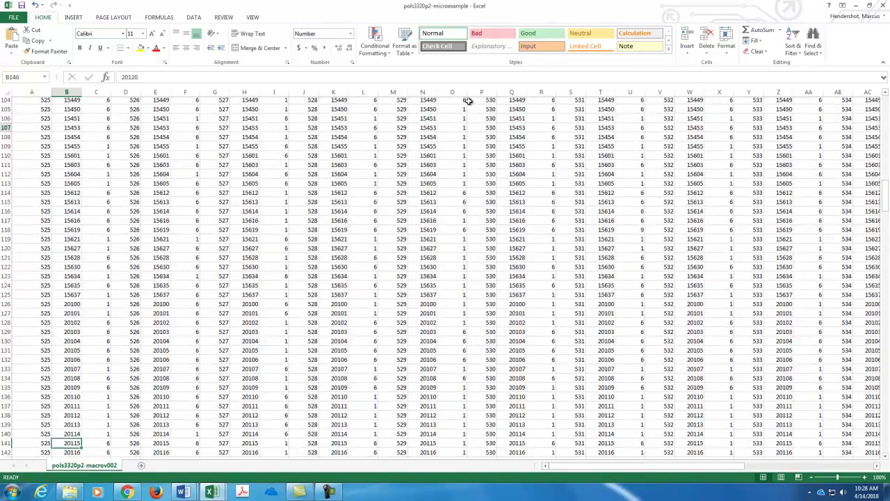
{"action": "key", "text": "Page_Down"}
{"action": "key", "text": "Page_Down"}
{"action": "key", "text": "Page_Down"}
{"action": "key", "text": "Page_Down"}
{"action": "key", "text": "Page_Down"}
{"action": "key", "text": "Page_Up"}
{"action": "key", "text": "Page_Up"}
{"action": "key", "text": "Page_Up"}
{"action": "key", "text": "Page_Up"}
{"action": "key", "text": "Page_Up"}
{"action": "key", "text": "Page_Up"}
{"action": "key", "text": "Page_Up"}
{"action": "key", "text": "Page_Up"}
{"action": "key", "text": "Page_Up"}
{"action": "key", "text": "Page_Up"}
{"action": "key", "text": "Page_Up"}
{"action": "key", "text": "Page_Up"}
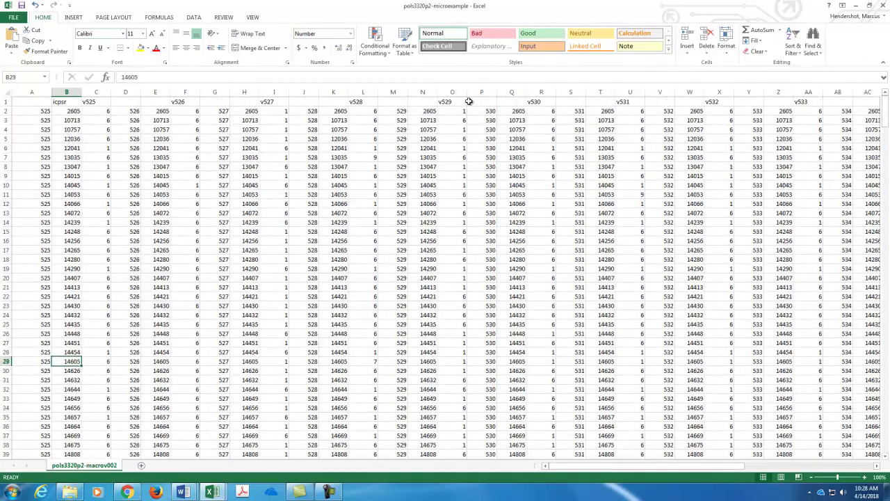
Step: Save a copy of the workbook to the Desktop as pols3320p3-microexample and close it
{"action": "left_click", "coordinate": [13, 18]}
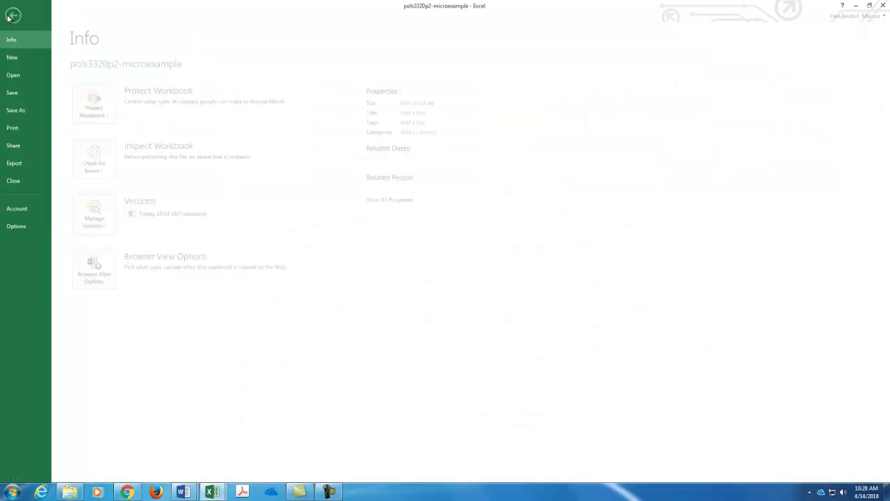
{"action": "left_click", "coordinate": [28, 111]}
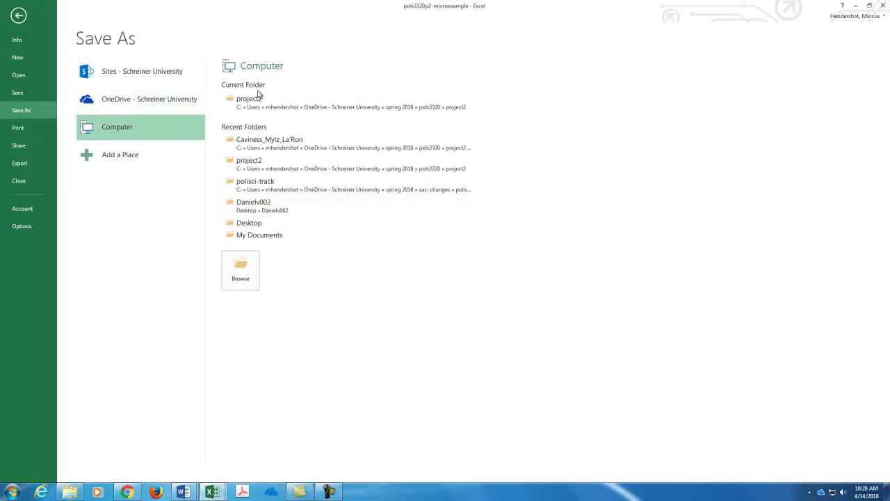
{"action": "left_click", "coordinate": [264, 223]}
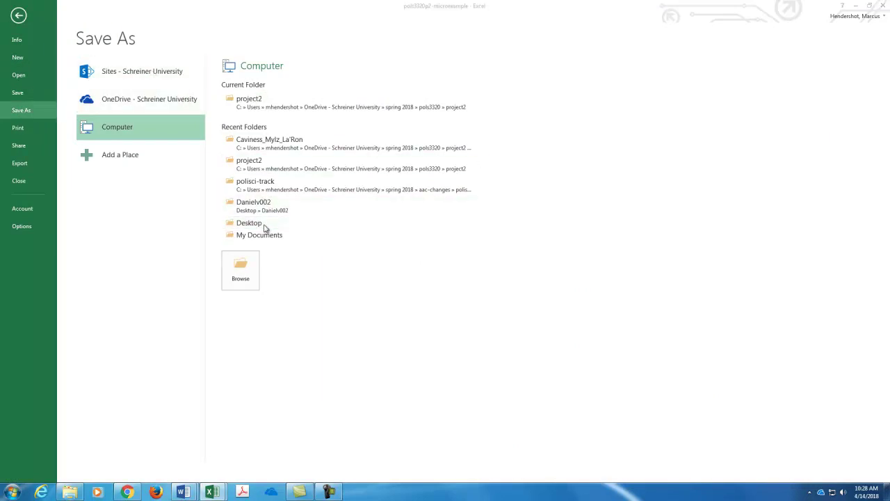
{"action": "left_click", "coordinate": [178, 185]}
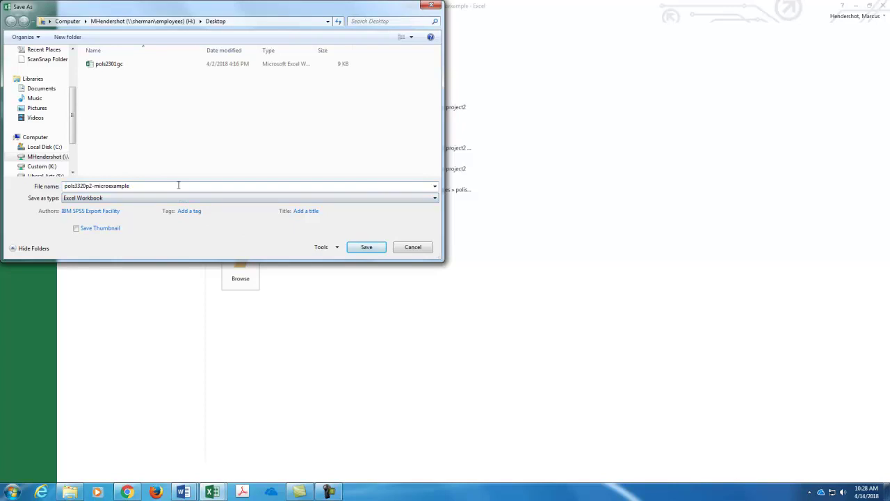
{"action": "key", "text": "BackSpace"}
{"action": "type", "text": "3"}
{"action": "left_click", "coordinate": [366, 247]}
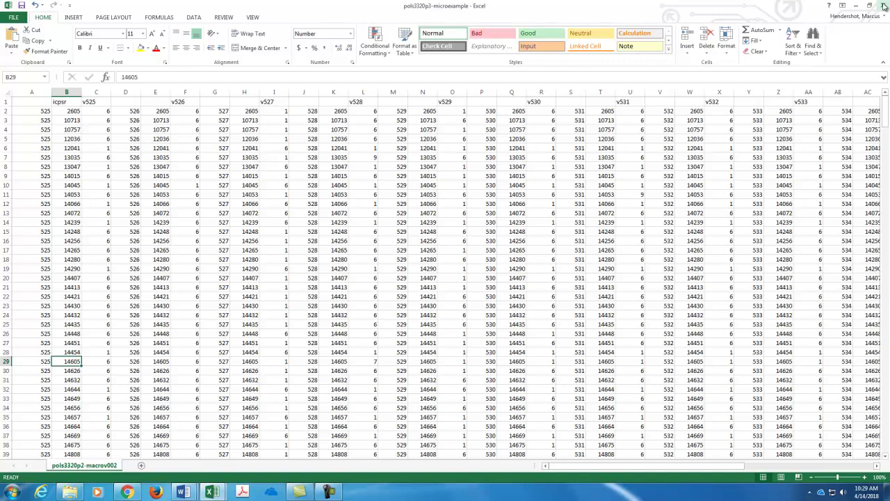
{"action": "left_click", "coordinate": [884, 6]}
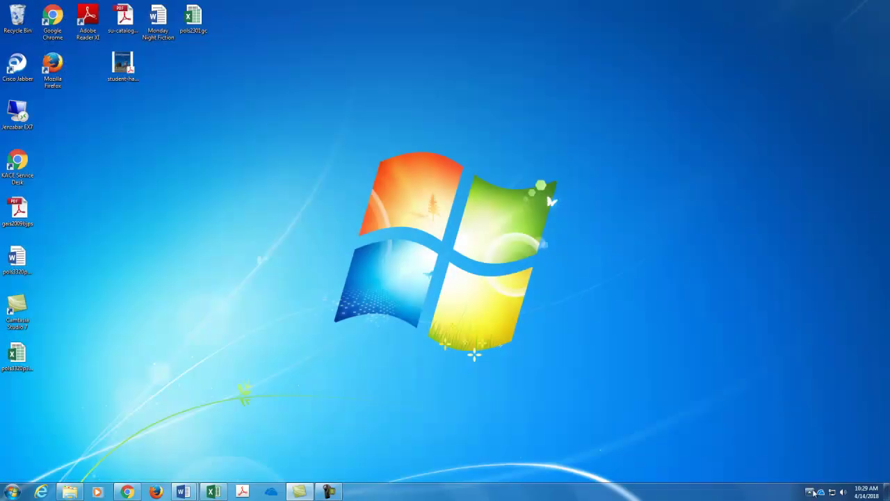
{"action": "left_click", "coordinate": [831, 492]}
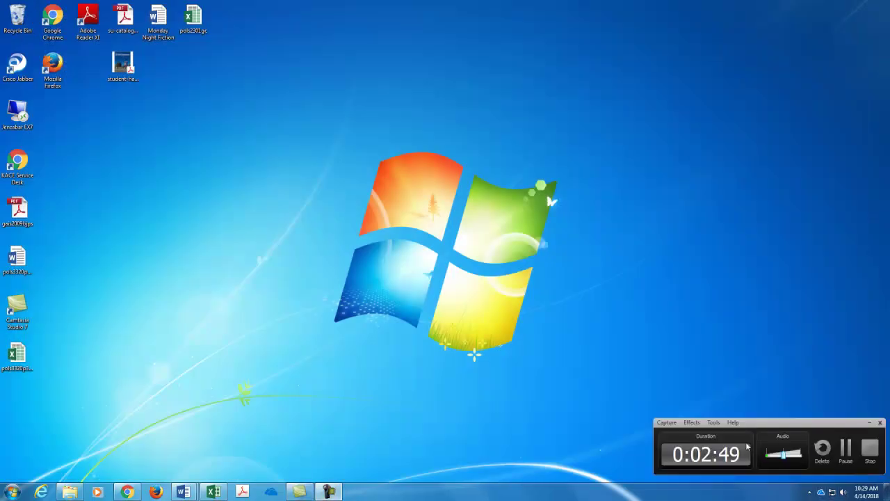